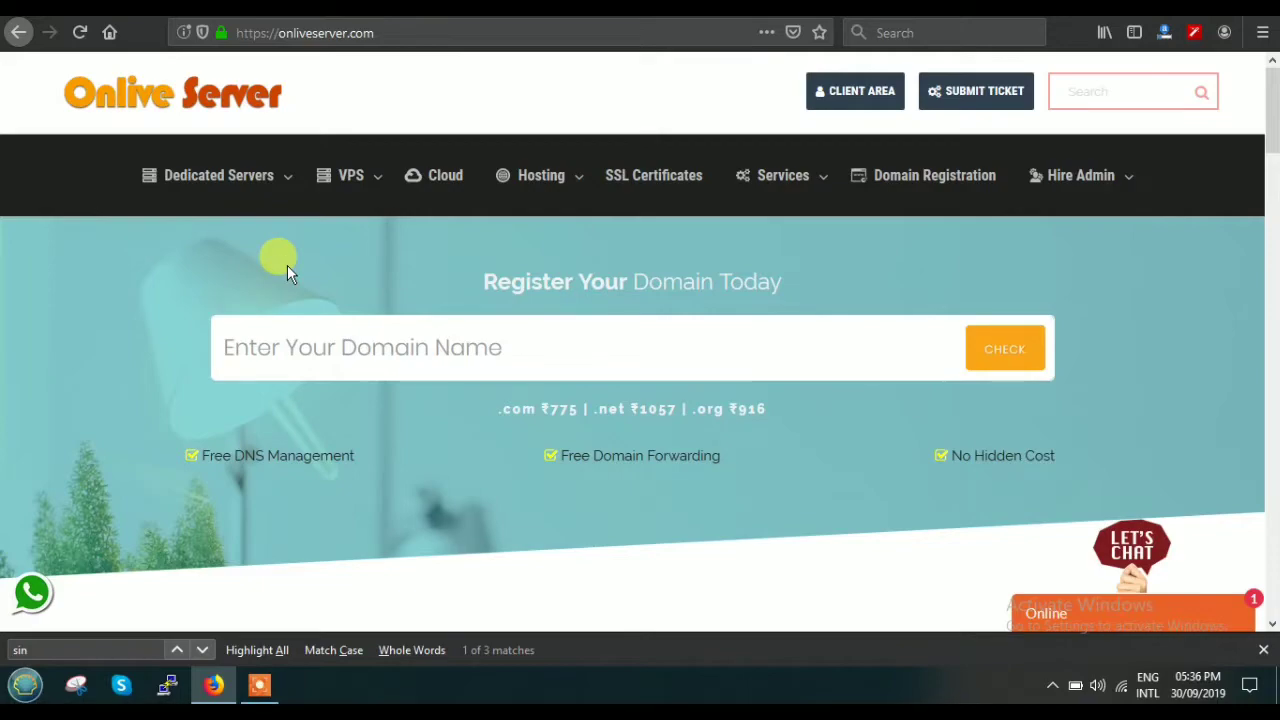
scroll(321, 267, "down", 4)
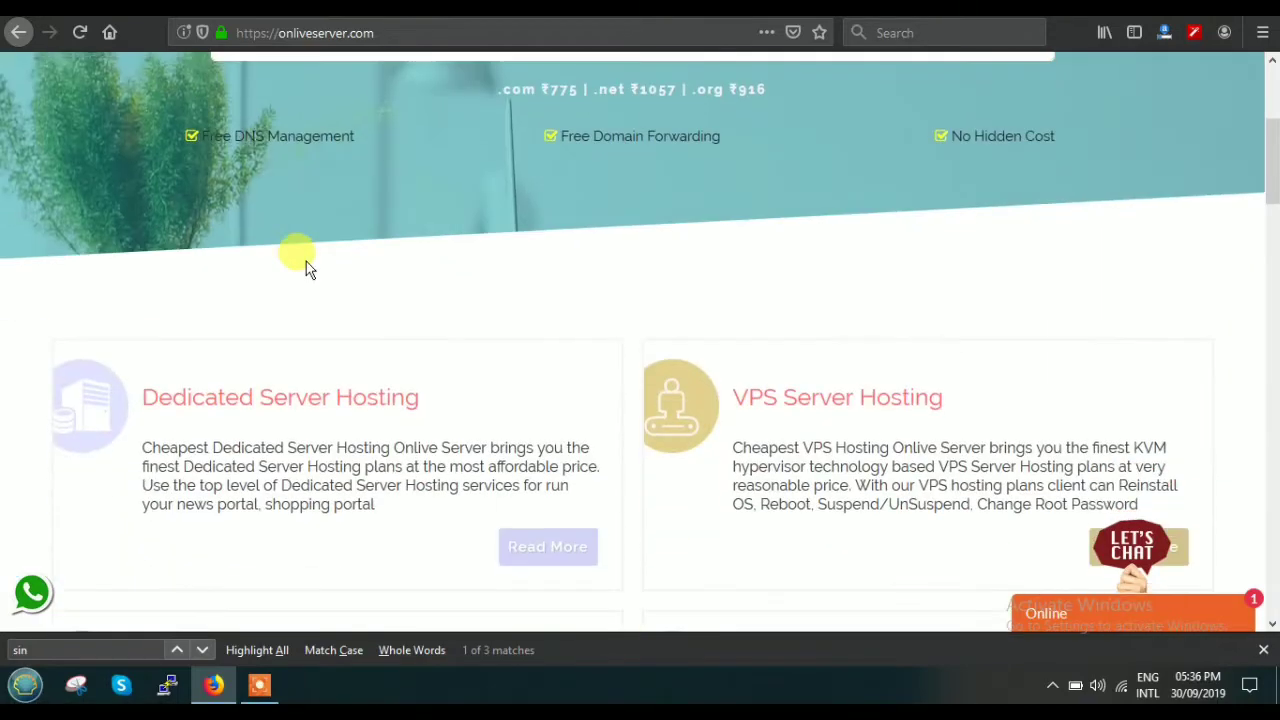
scroll(306, 261, "down", 4)
scroll(318, 268, "down", 4)
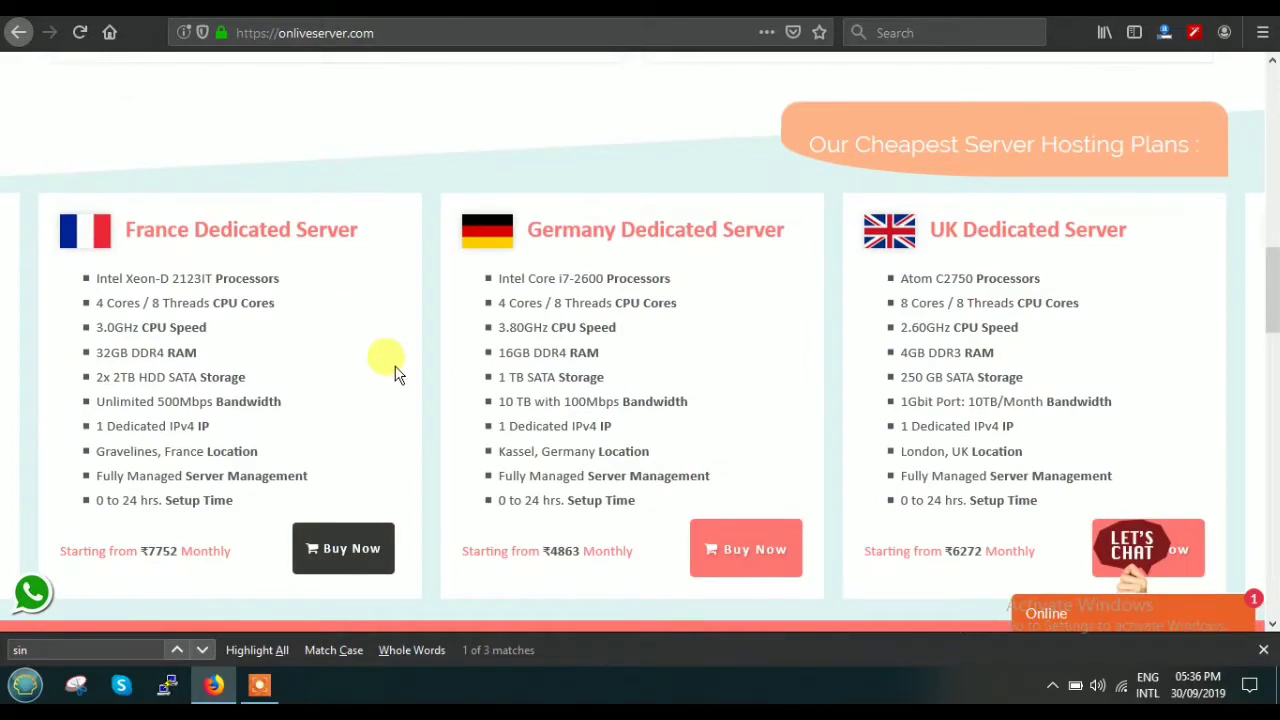
scroll(390, 375, "down", 8)
scroll(388, 371, "down", 6)
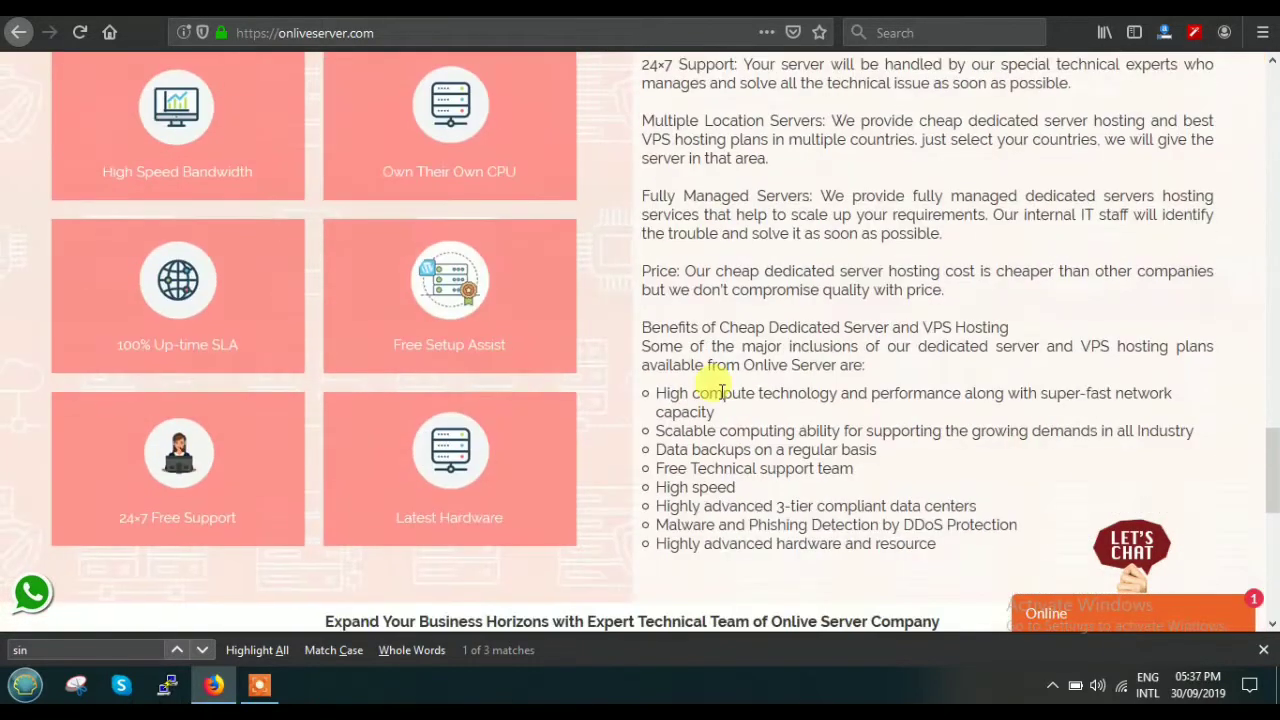
scroll(757, 363, "down", 4)
scroll(720, 380, "down", 6)
scroll(695, 399, "up", 12)
scroll(695, 399, "up", 10)
scroll(695, 399, "up", 6)
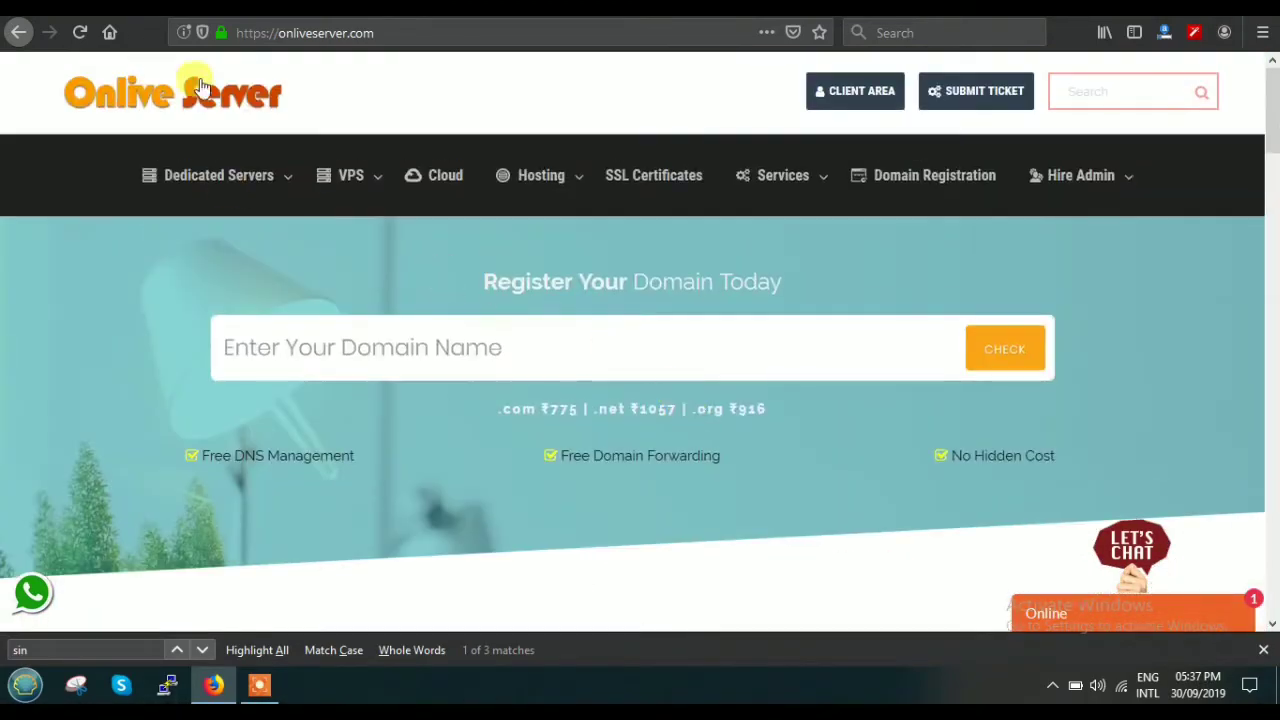
scroll(240, 210, "down", 8)
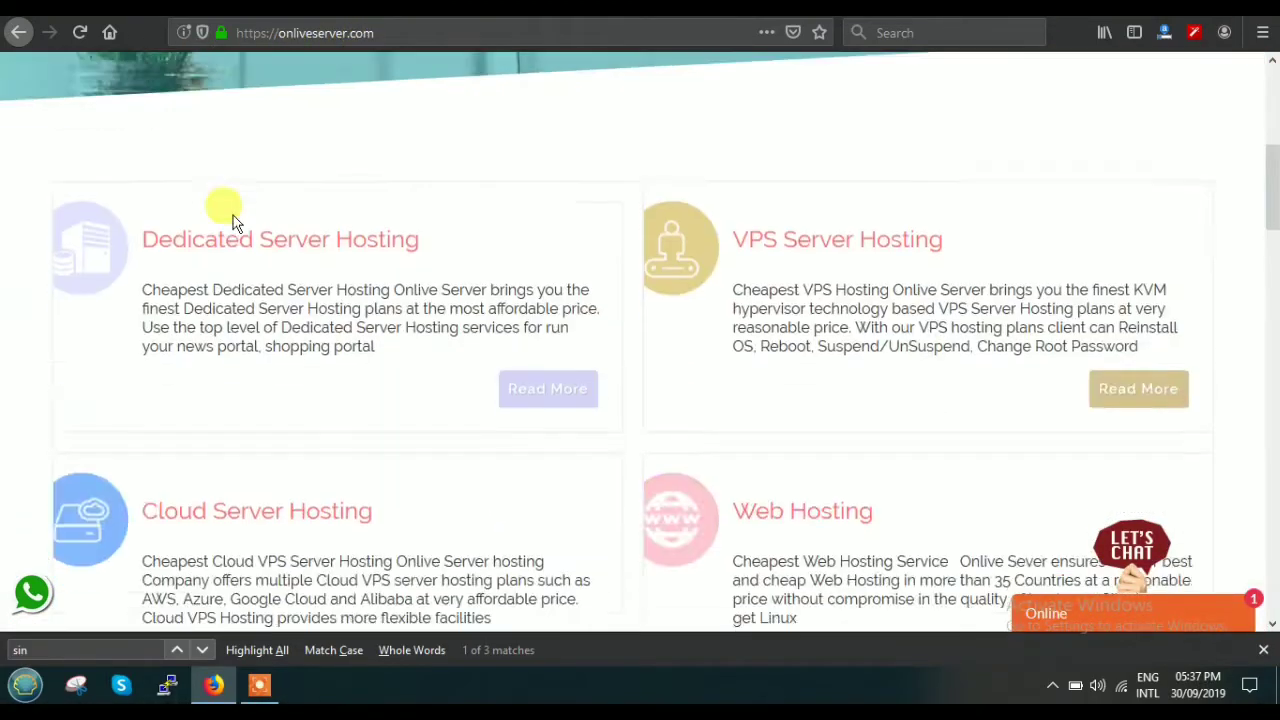
scroll(232, 218, "down", 8)
scroll(232, 218, "down", 8)
scroll(232, 218, "down", 1)
scroll(232, 218, "down", 8)
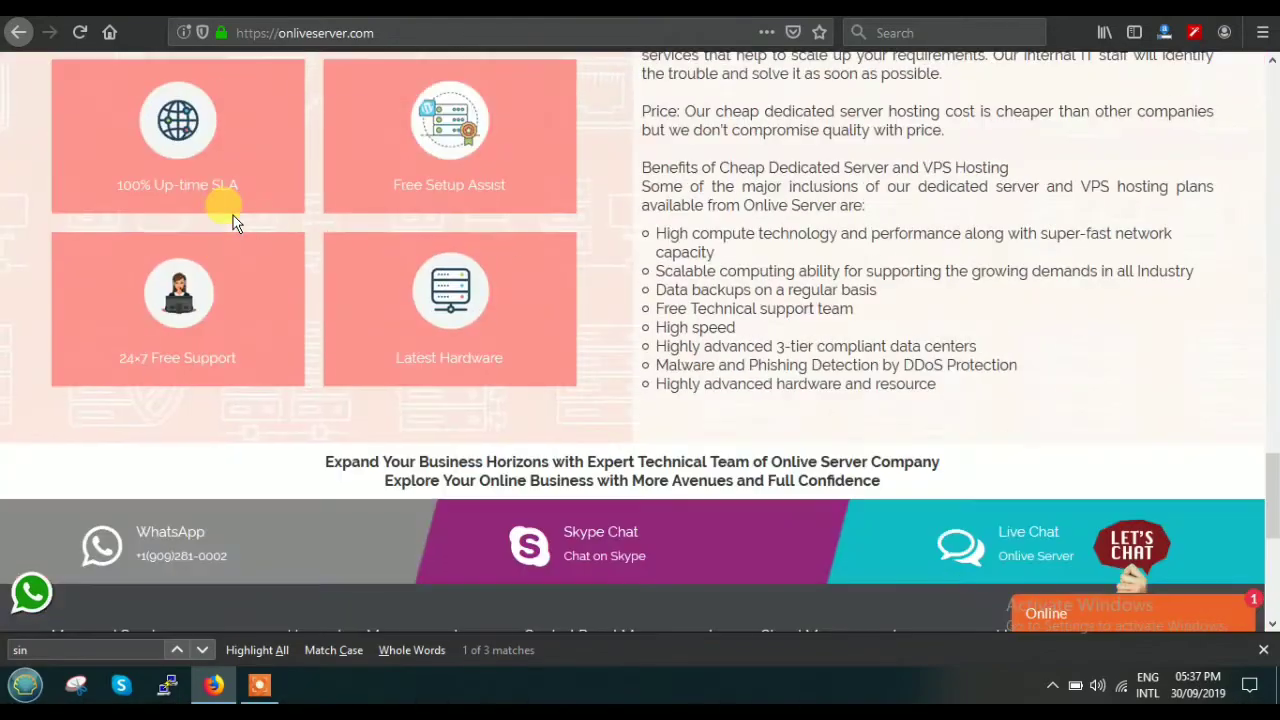
scroll(180, 287, "up", 4)
scroll(180, 287, "up", 8)
scroll(205, 297, "up", 8)
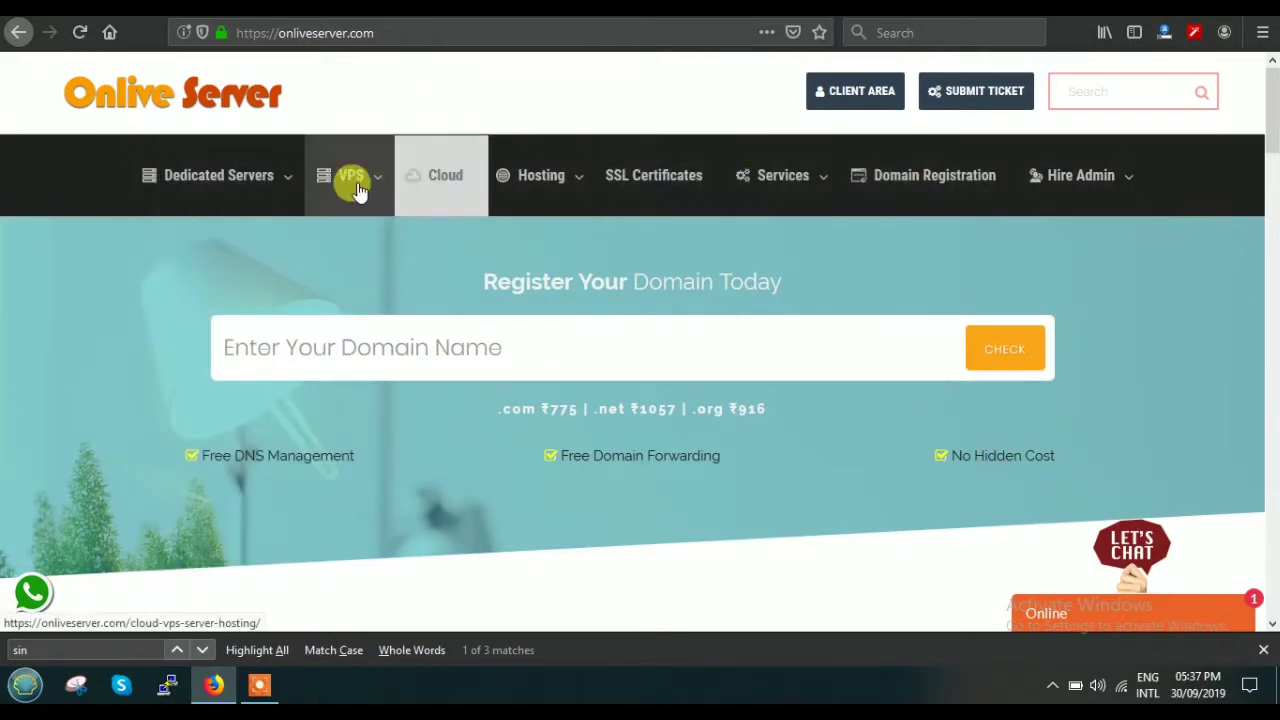
mouse_move(351, 175)
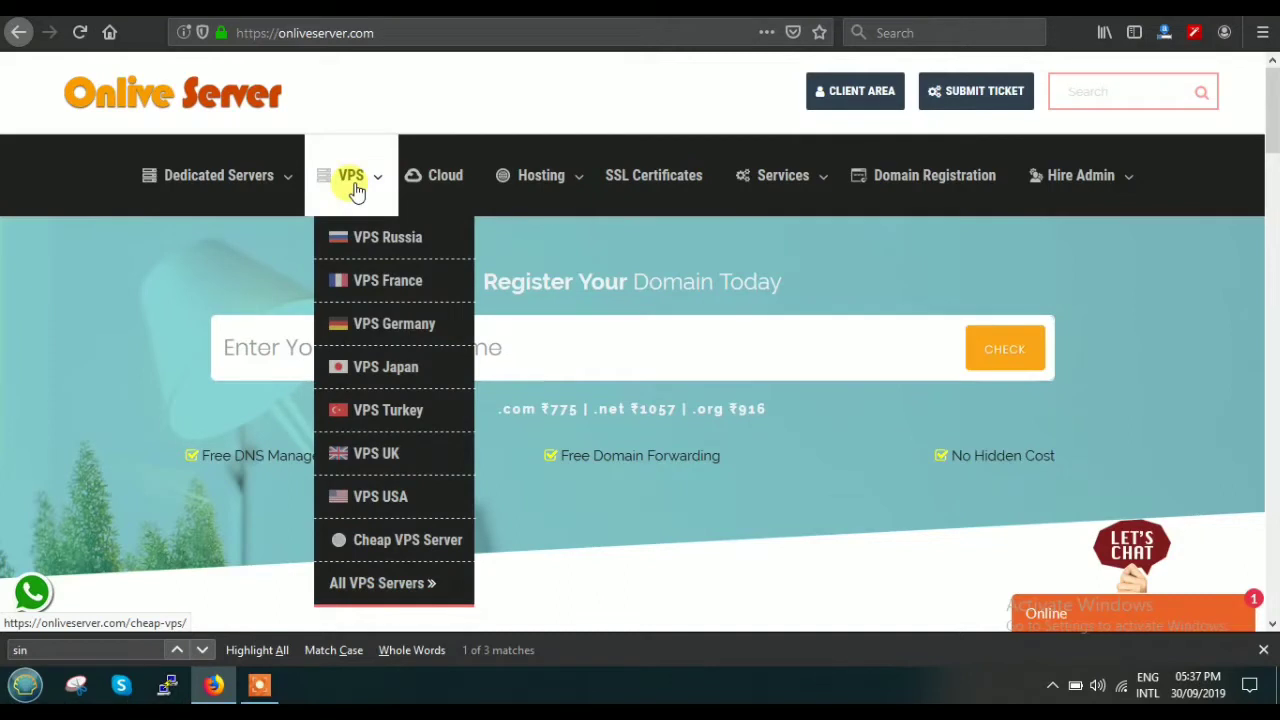
Step: Browse the All VPS Servers page, reviewing the cheap-VPS address and heading
left_click(388, 586)
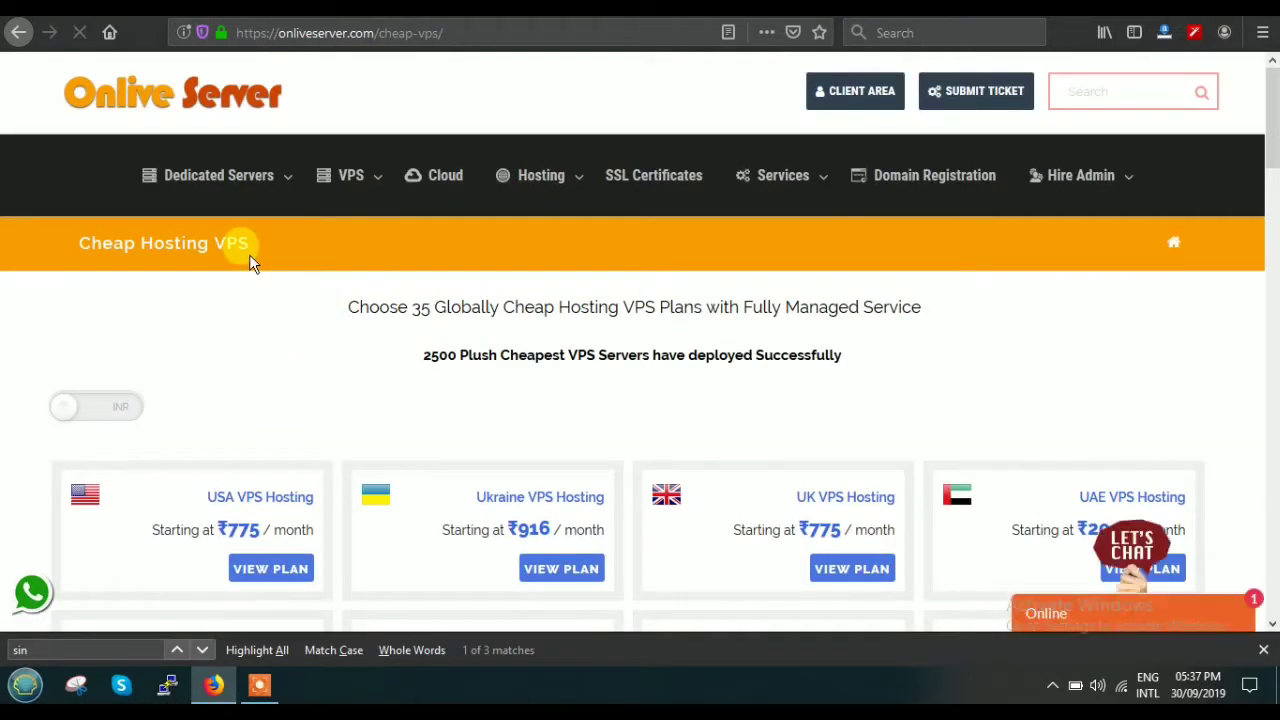
left_click_drag(380, 33, 450, 33)
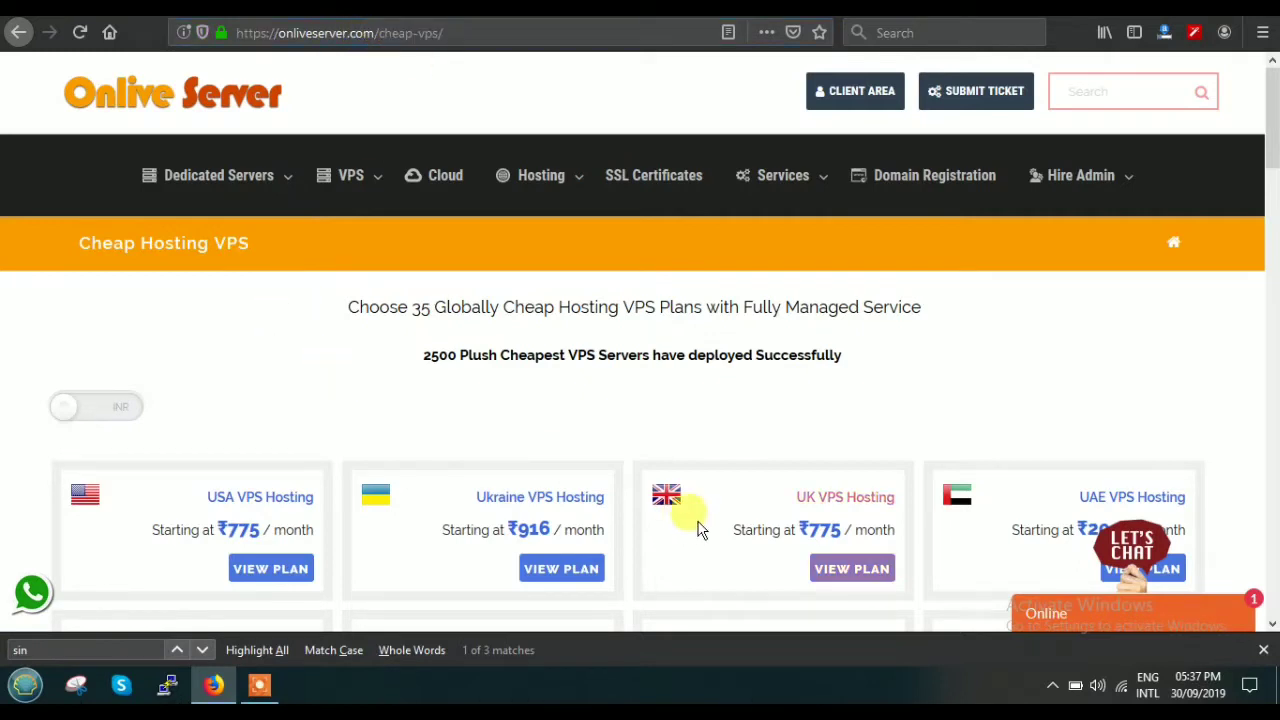
left_click(363, 322)
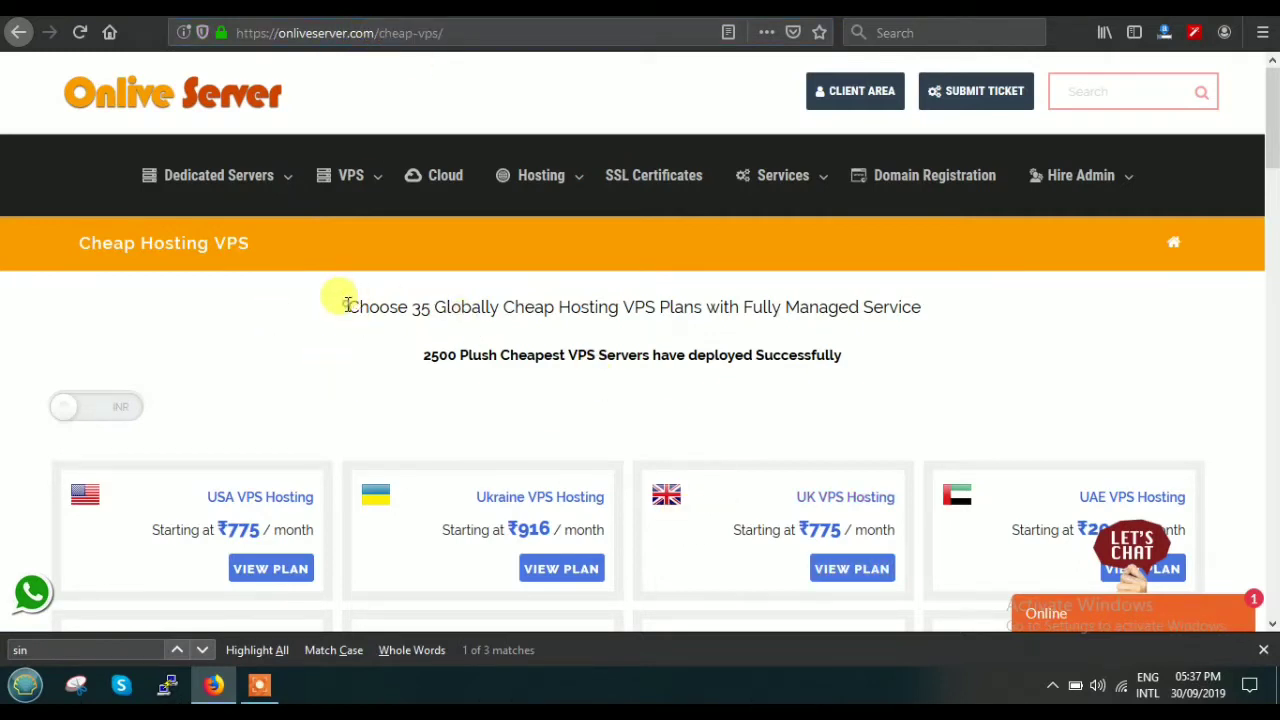
left_click_drag(346, 305, 926, 303)
left_click(1065, 404)
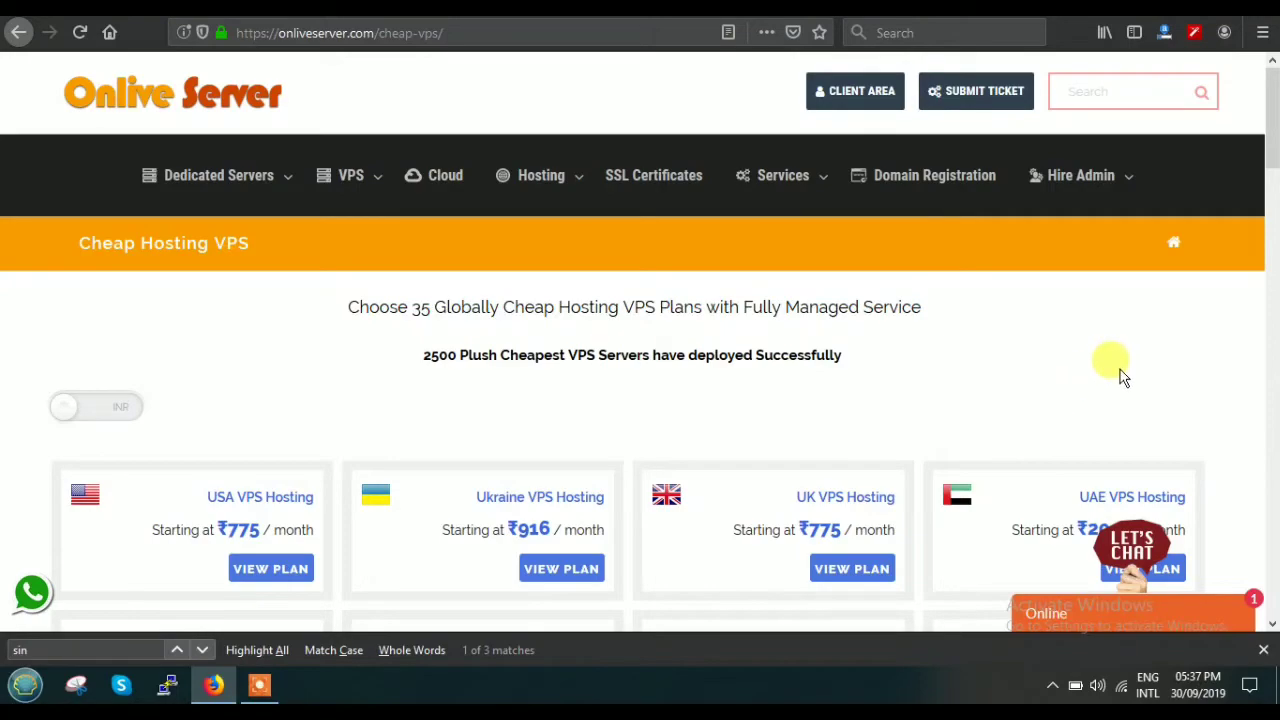
scroll(1100, 380, "down", 4)
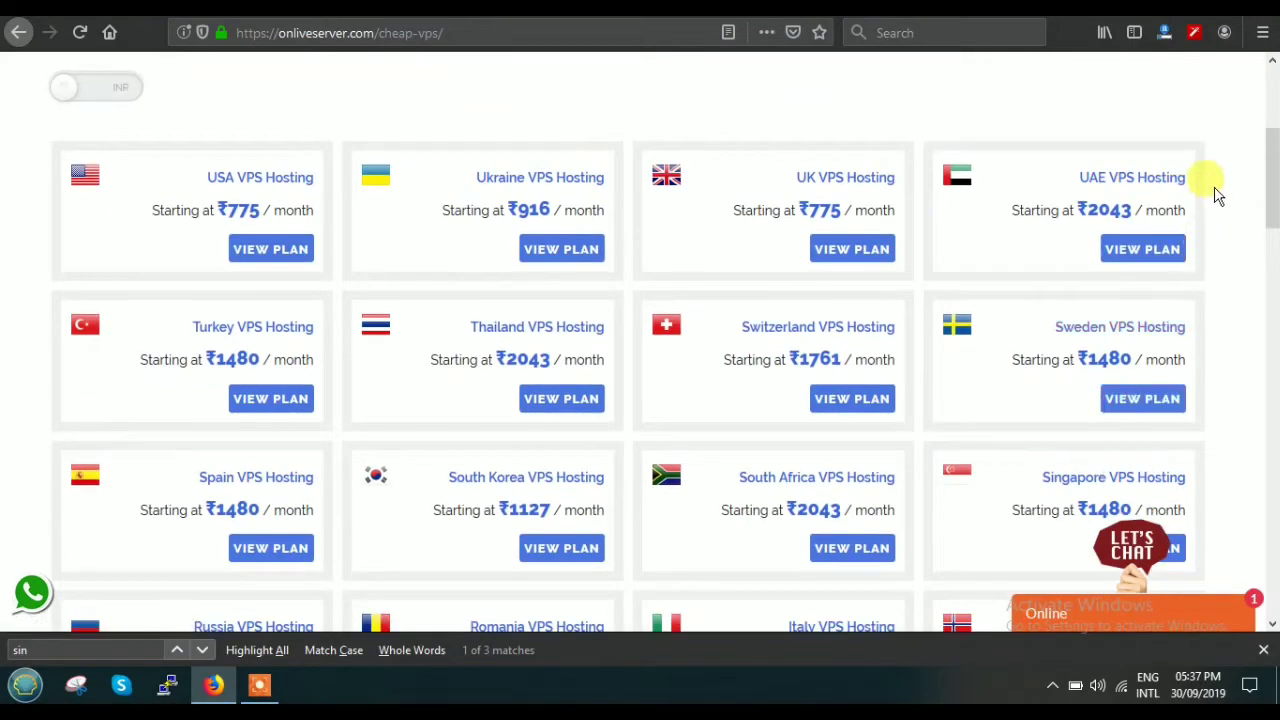
scroll(1216, 190, "down", 5)
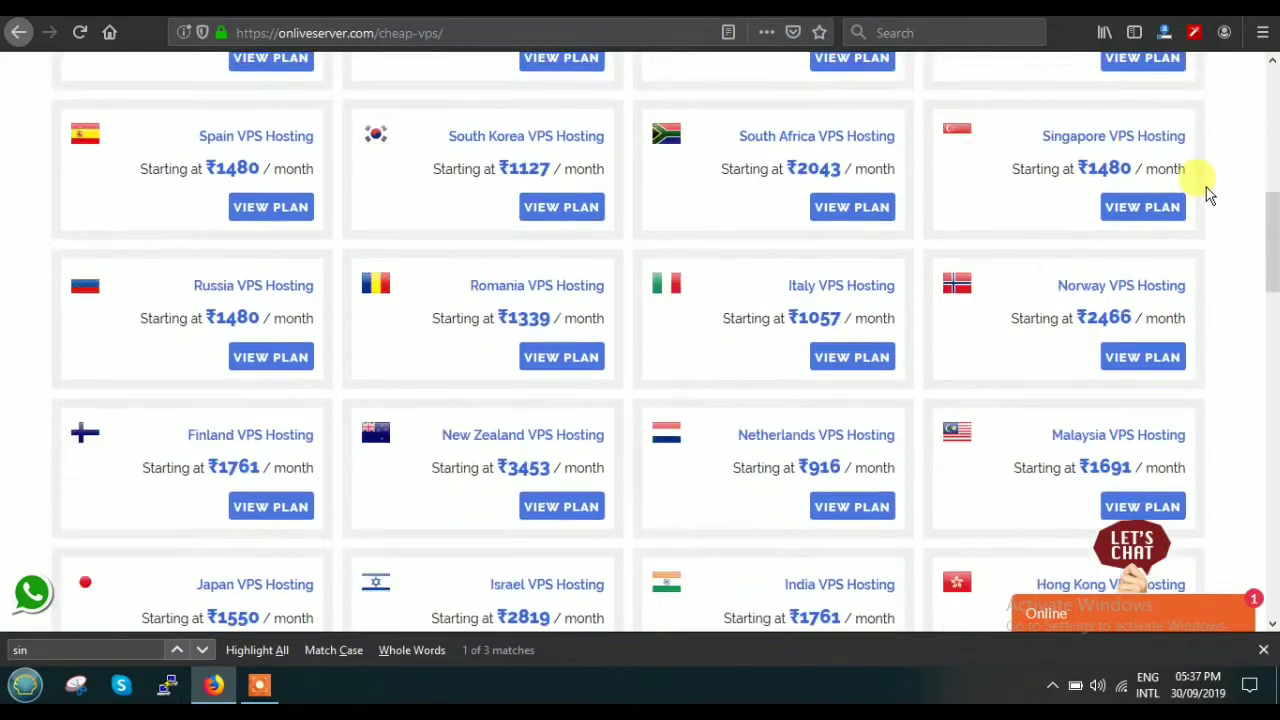
scroll(1210, 192, "down", 5)
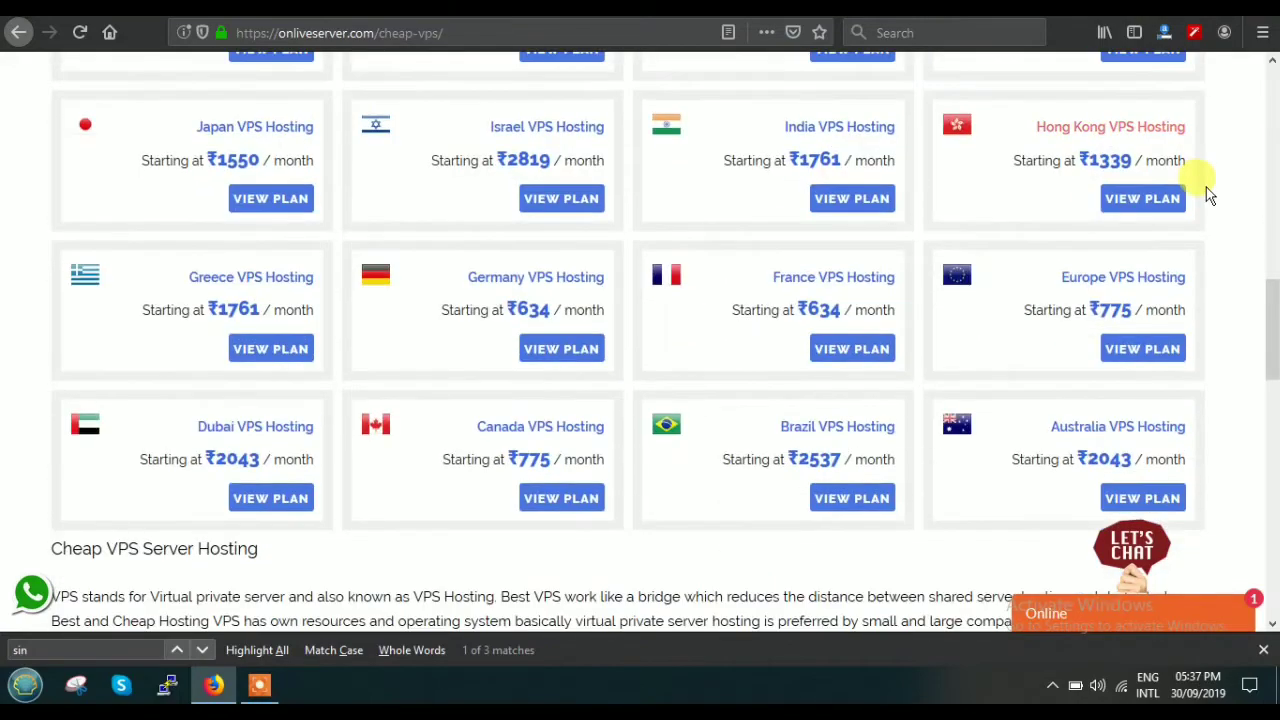
scroll(1210, 192, "down", 6)
scroll(1040, 210, "down", 8)
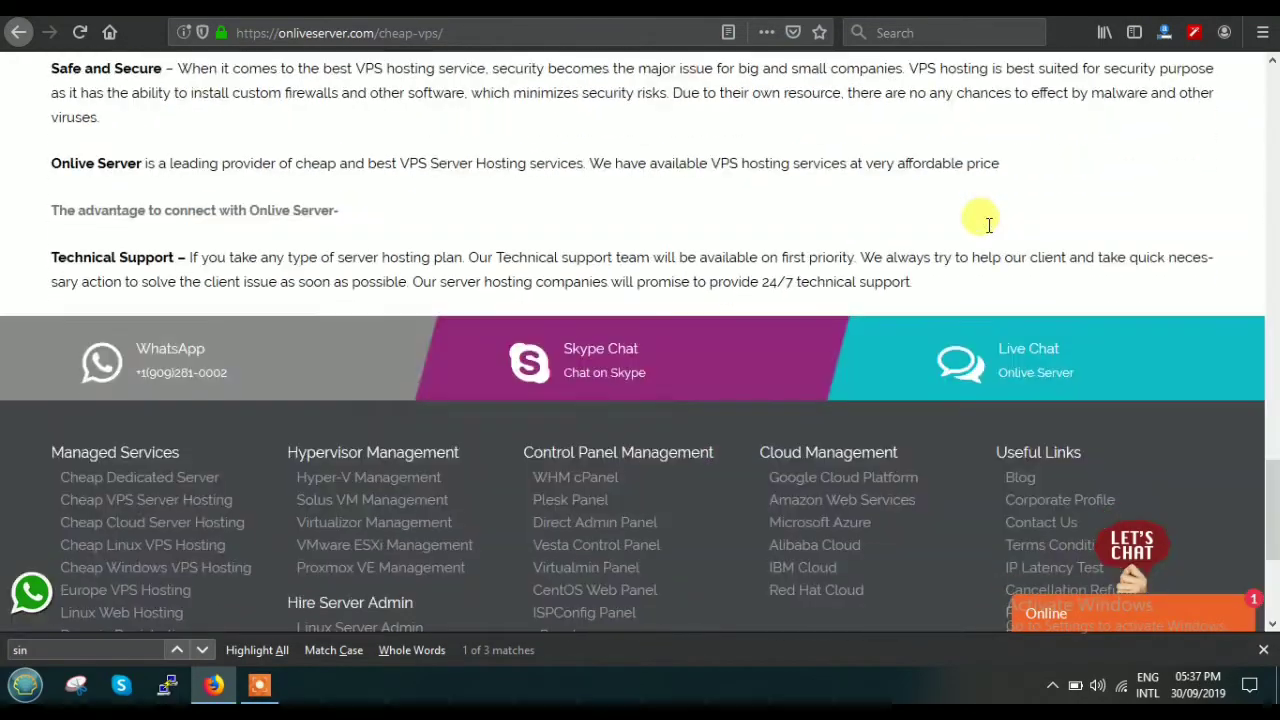
scroll(987, 224, "up", 5)
scroll(987, 224, "up", 5)
scroll(987, 224, "up", 5)
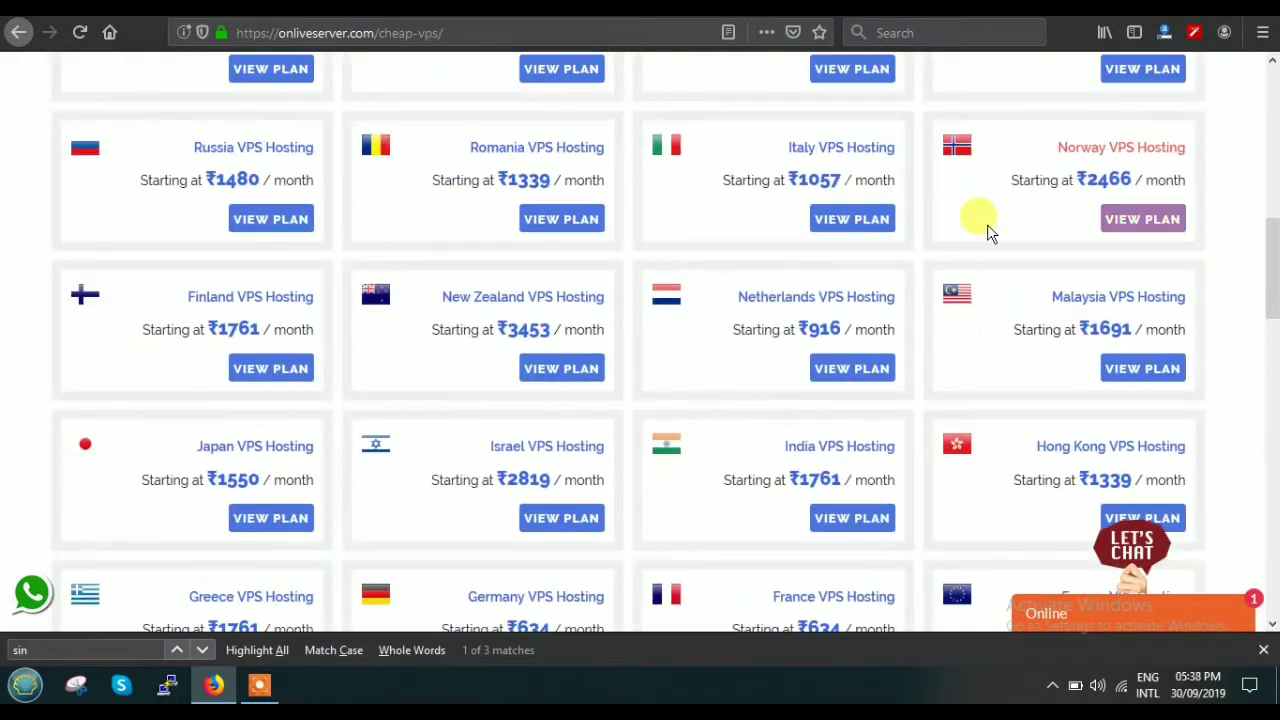
scroll(987, 224, "down", 4)
scroll(987, 224, "down", 4)
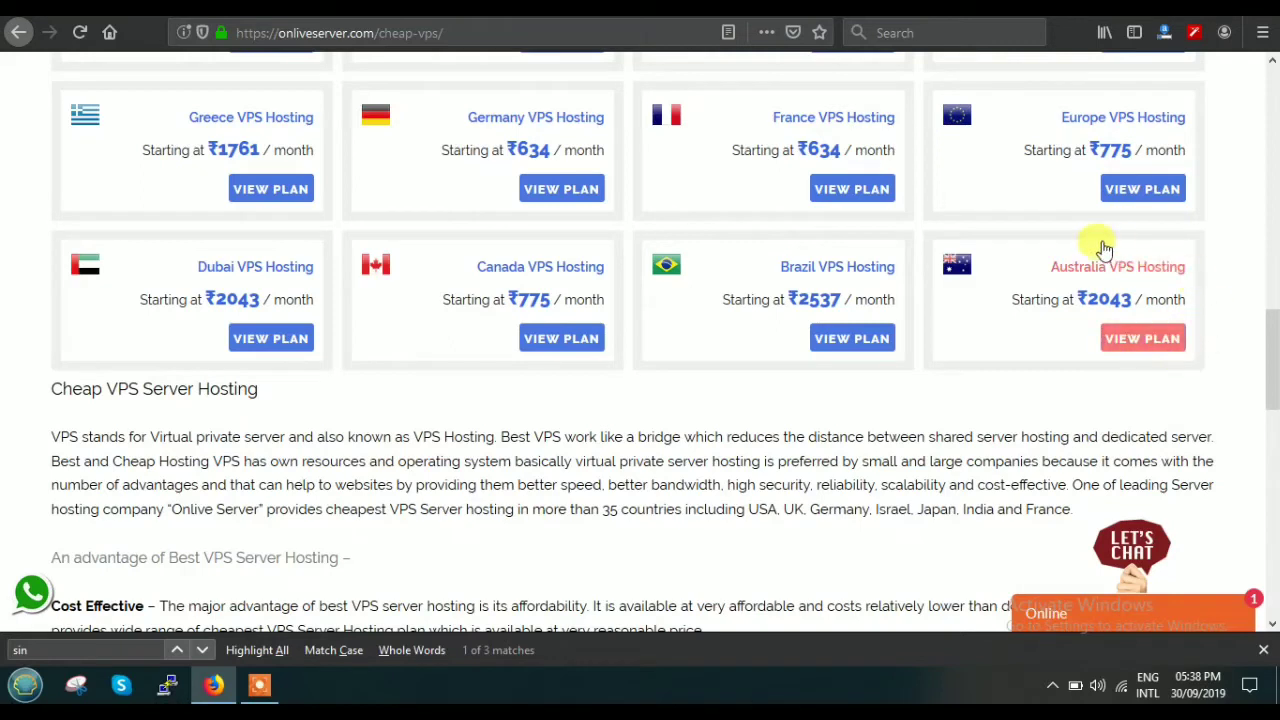
Step: Go to the Australia VPS Hosting plan page via View Plan
left_click(1152, 345)
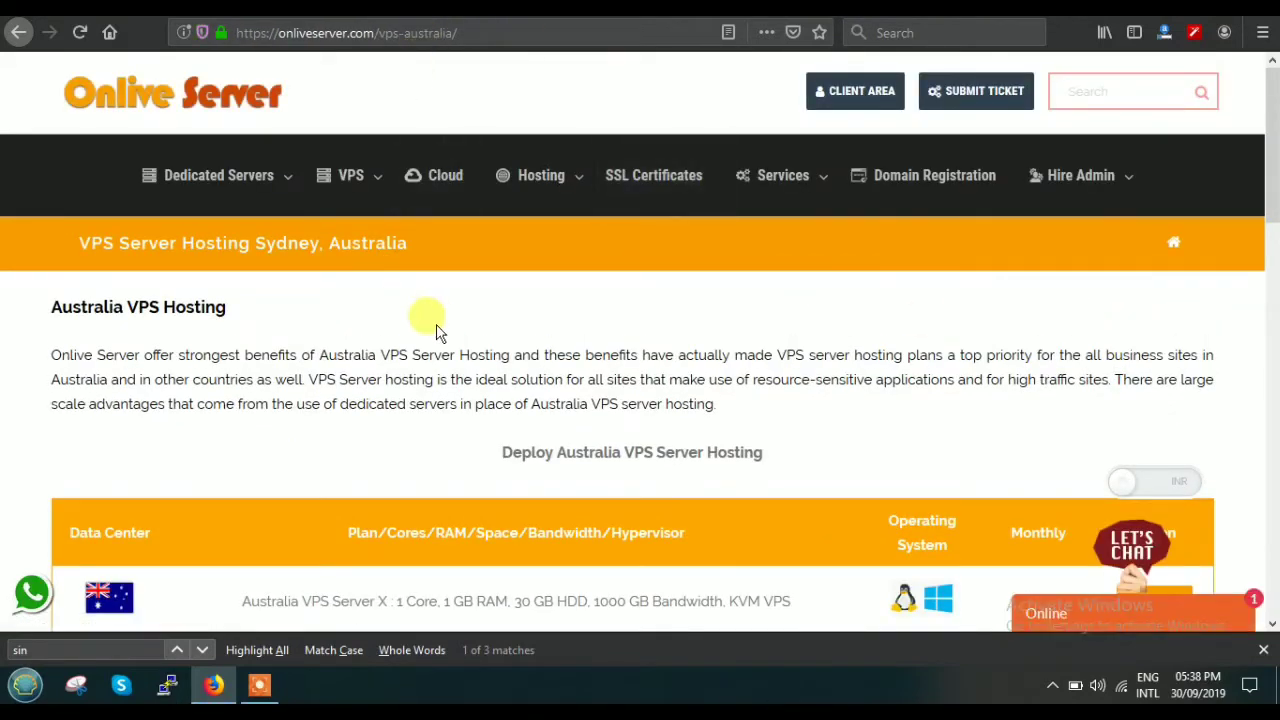
scroll(120, 303, "down", 10)
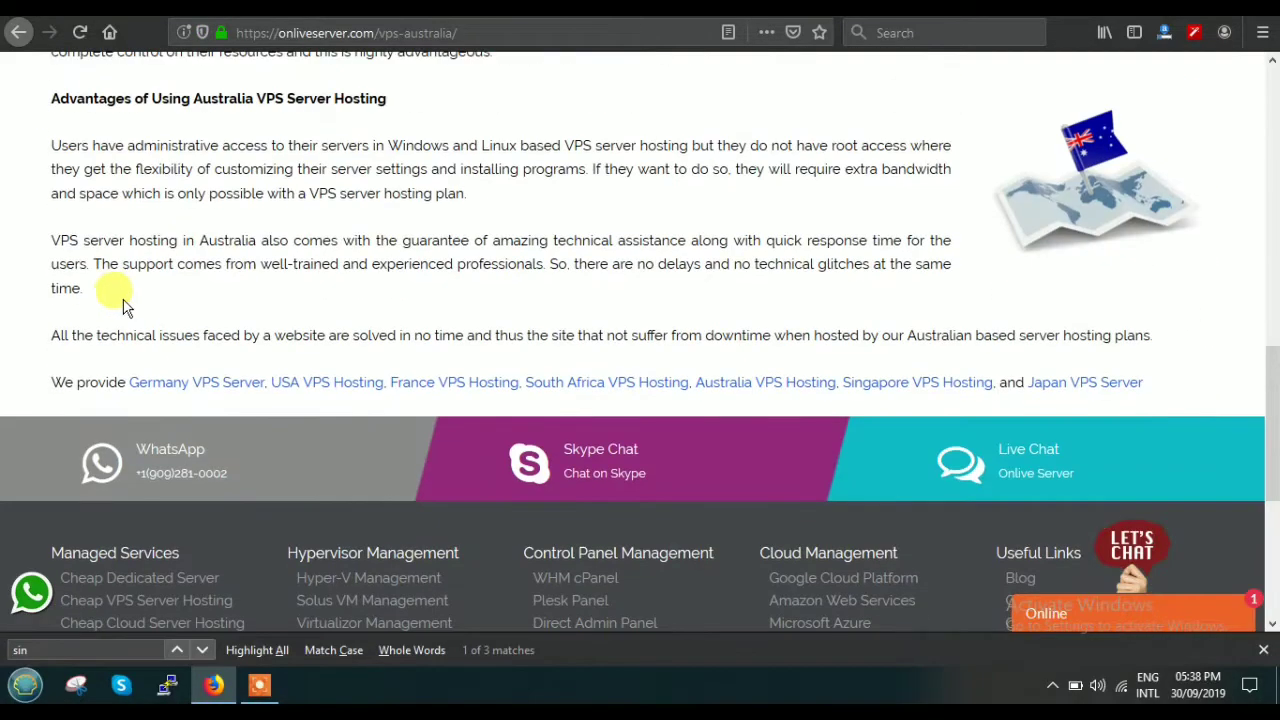
scroll(110, 300, "up", 5)
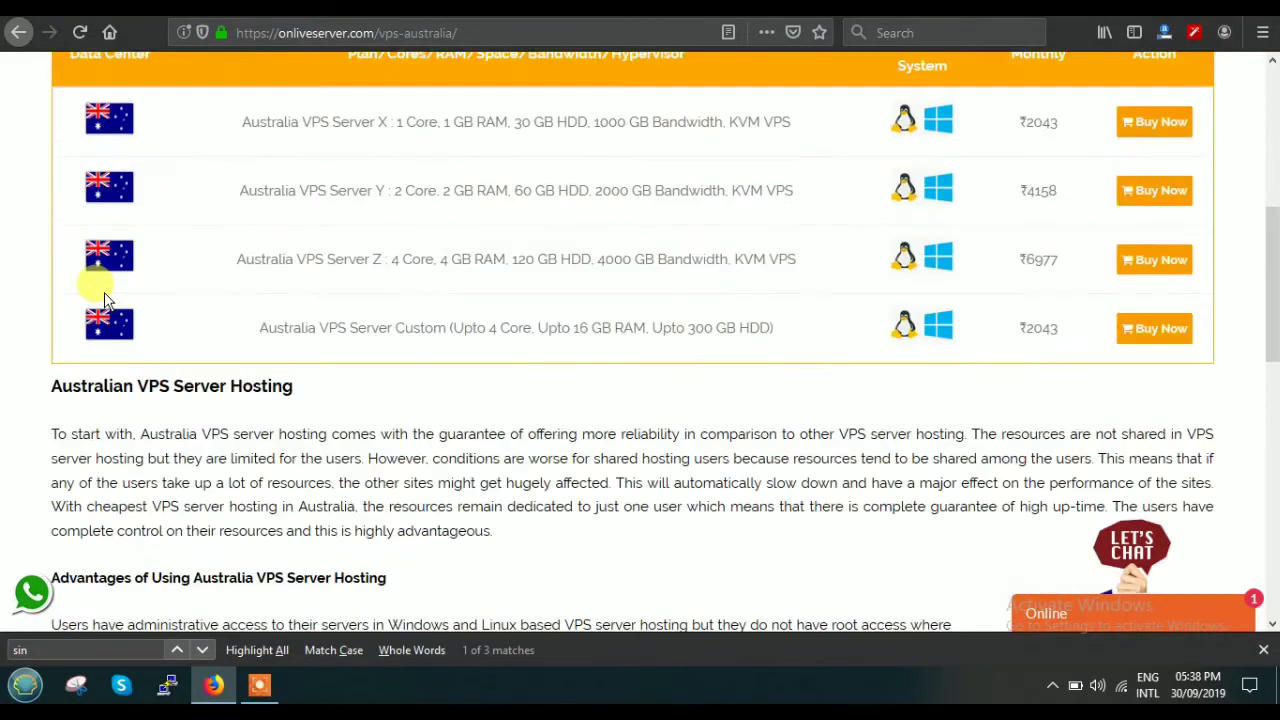
scroll(110, 300, "up", 5)
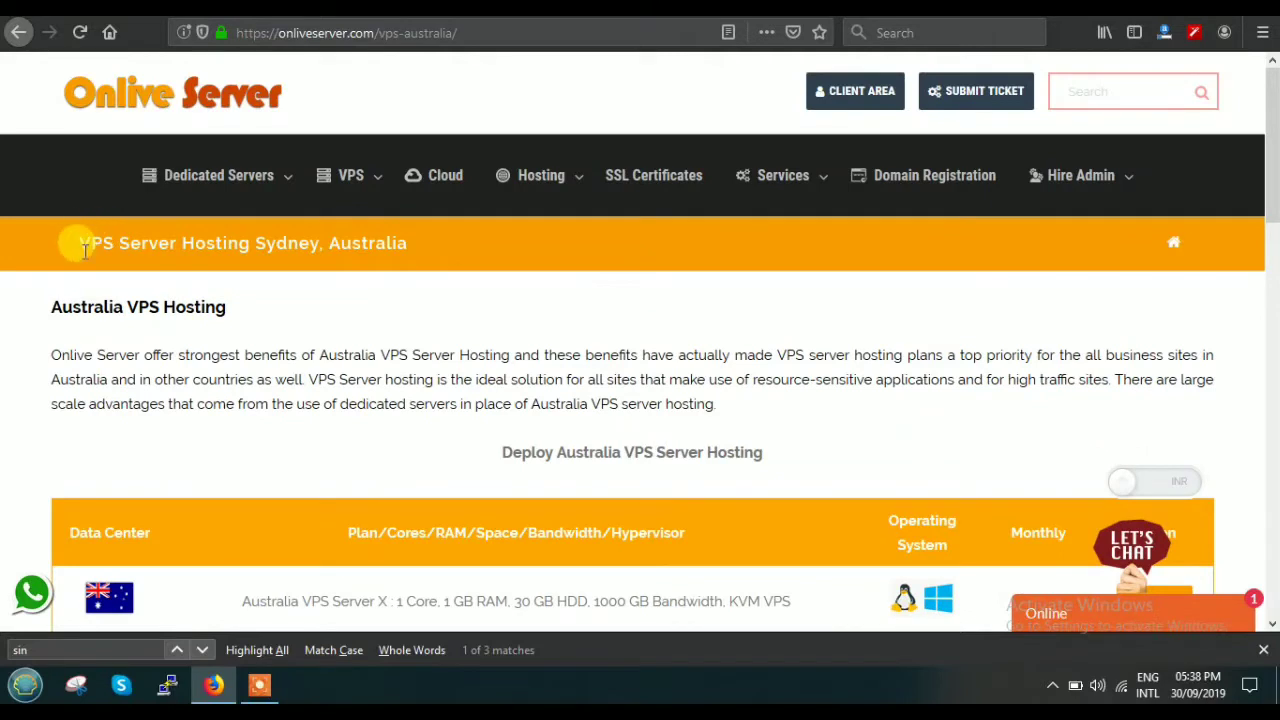
Step: Highlight the VPS Server Hosting Sydney, Australia banner title on the plan page
left_click_drag(82, 245, 406, 245)
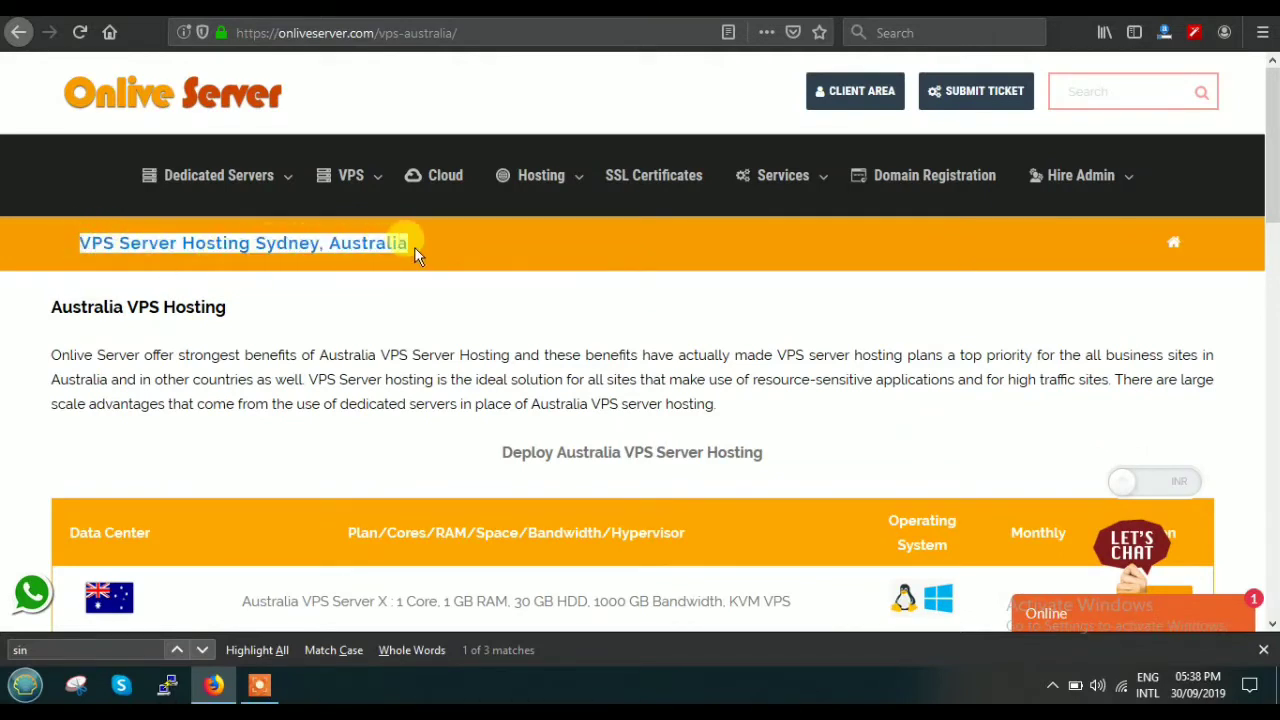
left_click(280, 265)
left_click_drag(257, 247, 413, 244)
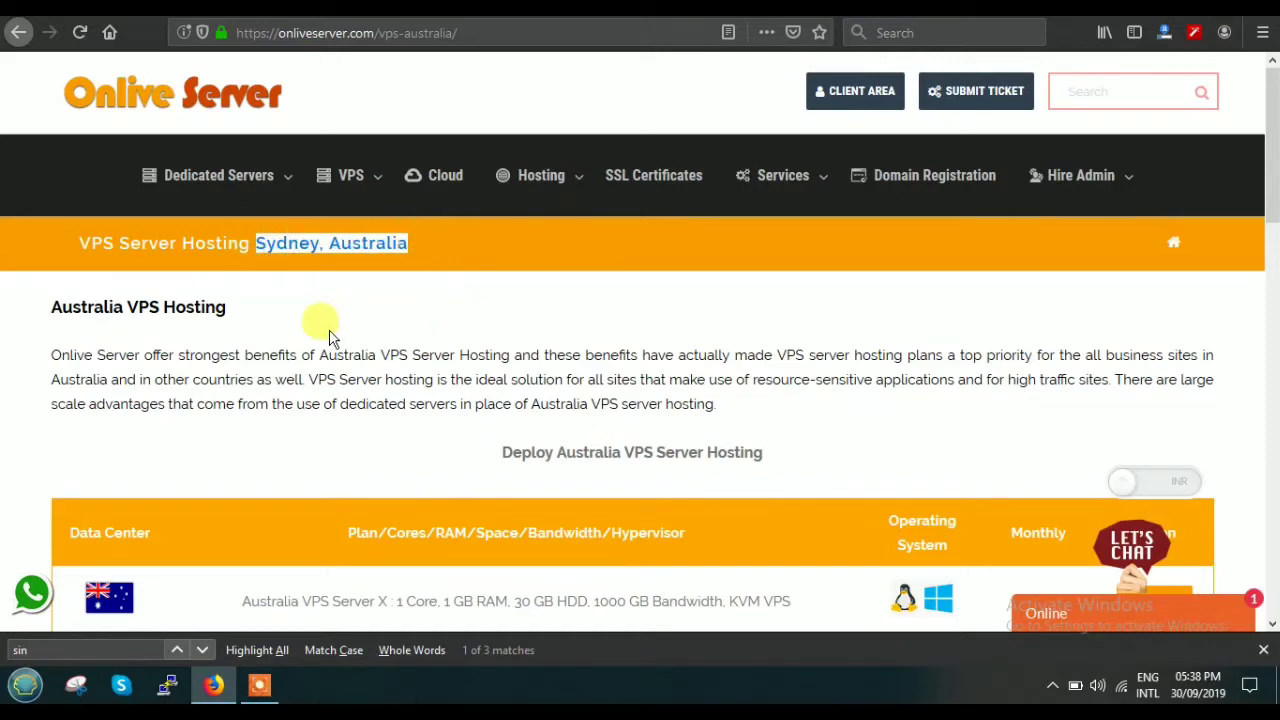
scroll(330, 335, "down", 4)
scroll(330, 335, "down", 4)
scroll(582, 385, "up", 2)
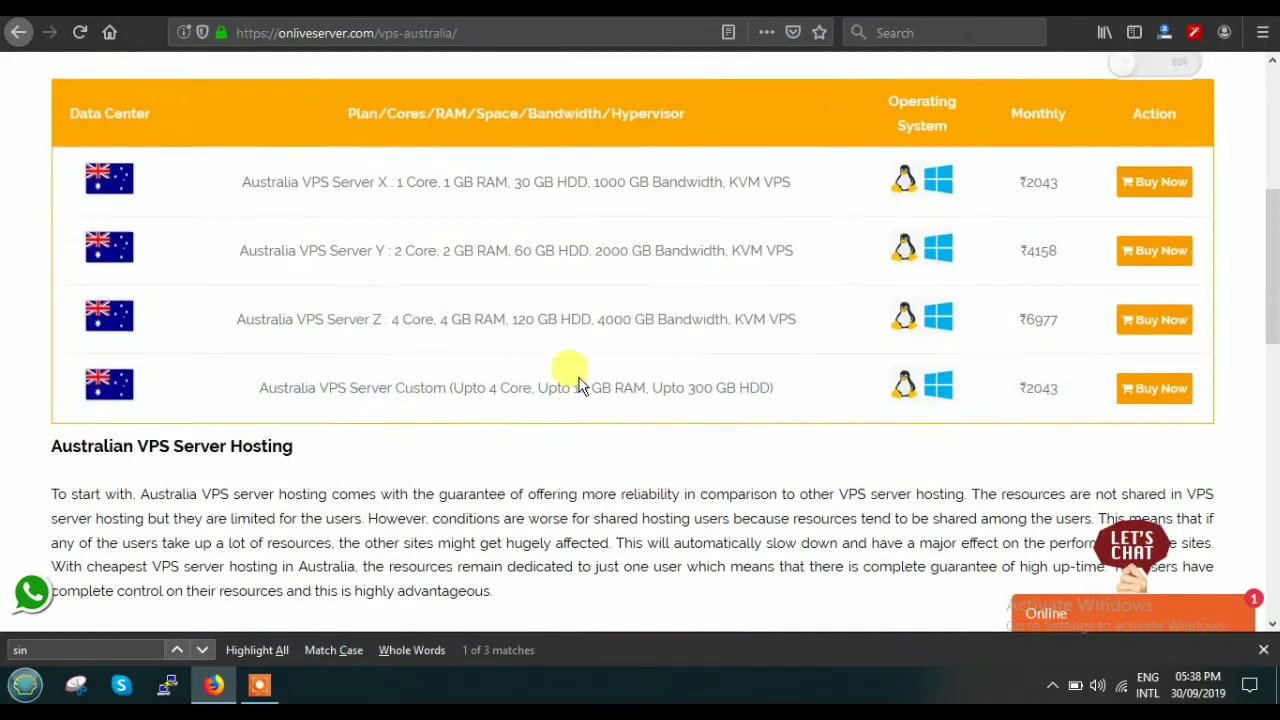
scroll(582, 385, "up", 1)
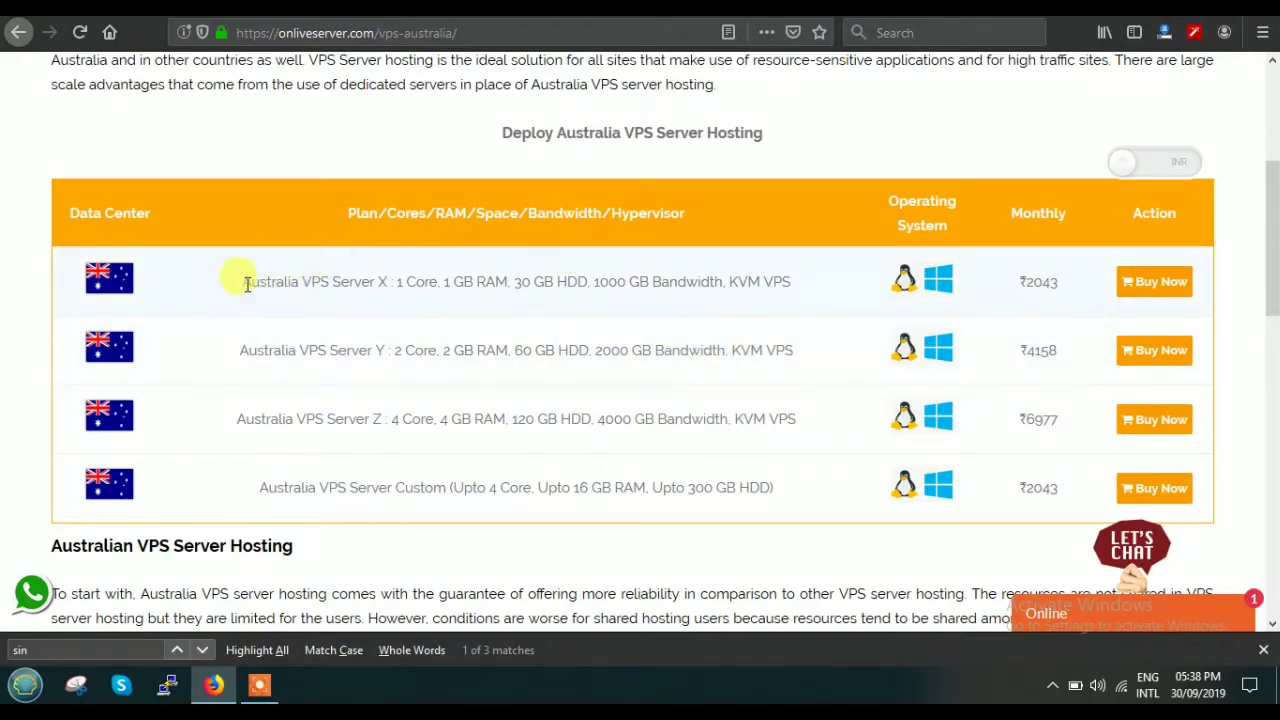
Step: Review the Australia VPS Server X row, highlighting its name, 1 Core and KVM specs
left_click_drag(244, 285, 394, 281)
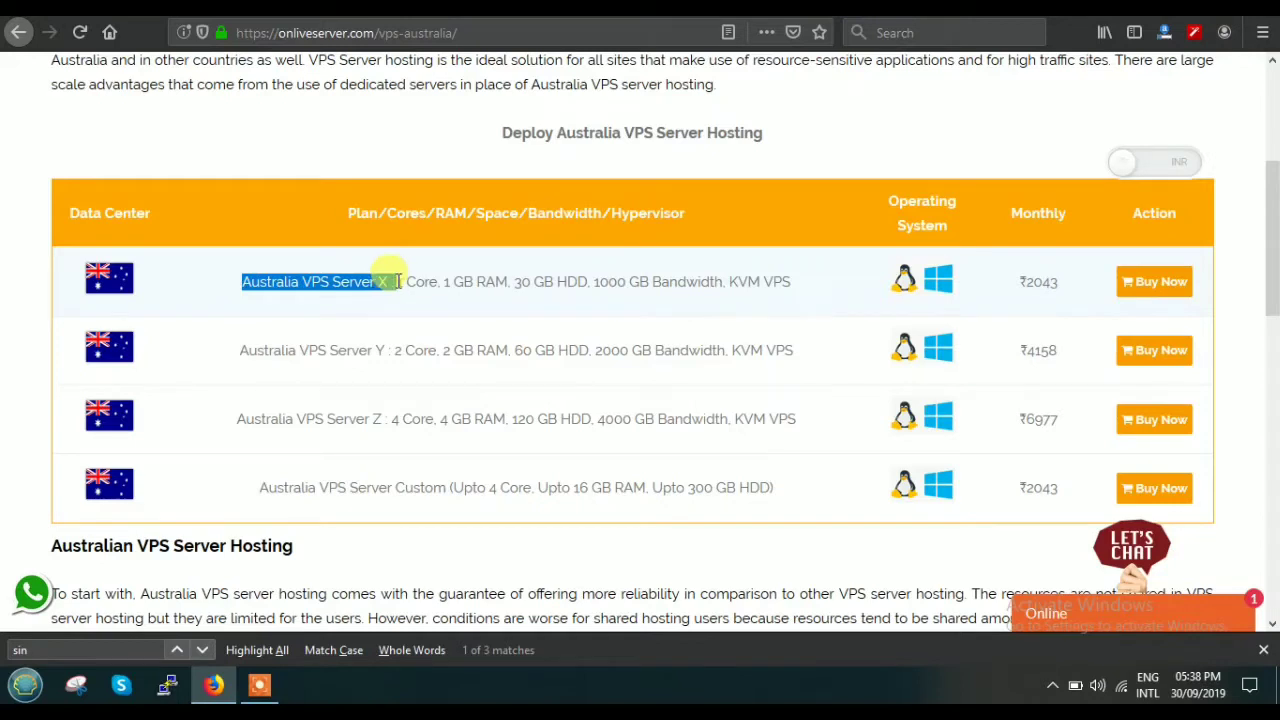
left_click(403, 290)
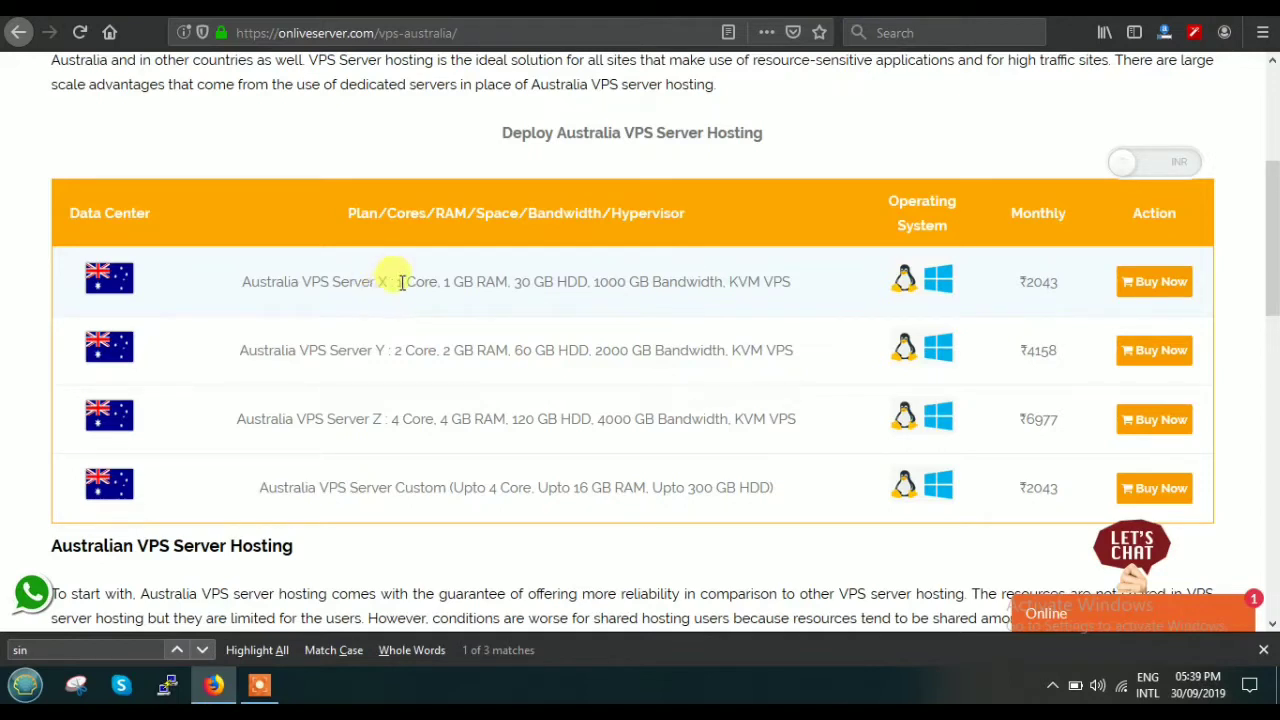
left_click_drag(397, 283, 702, 285)
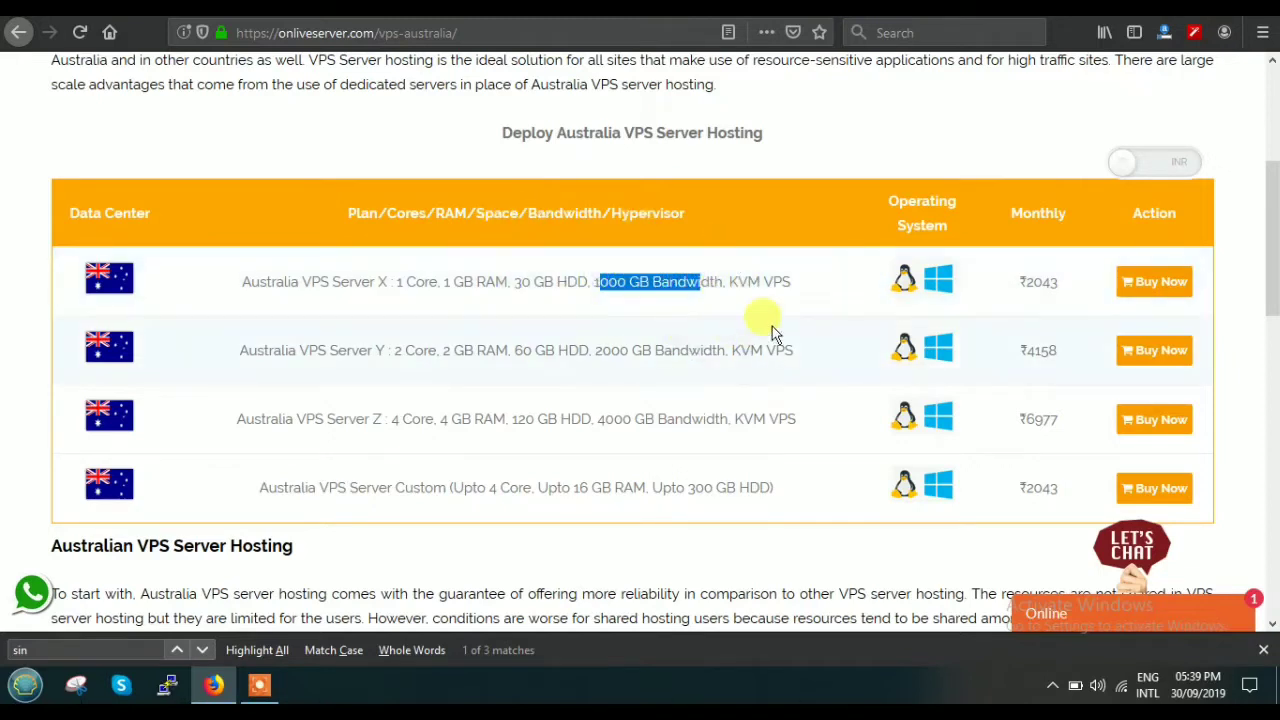
left_click_drag(728, 281, 803, 288)
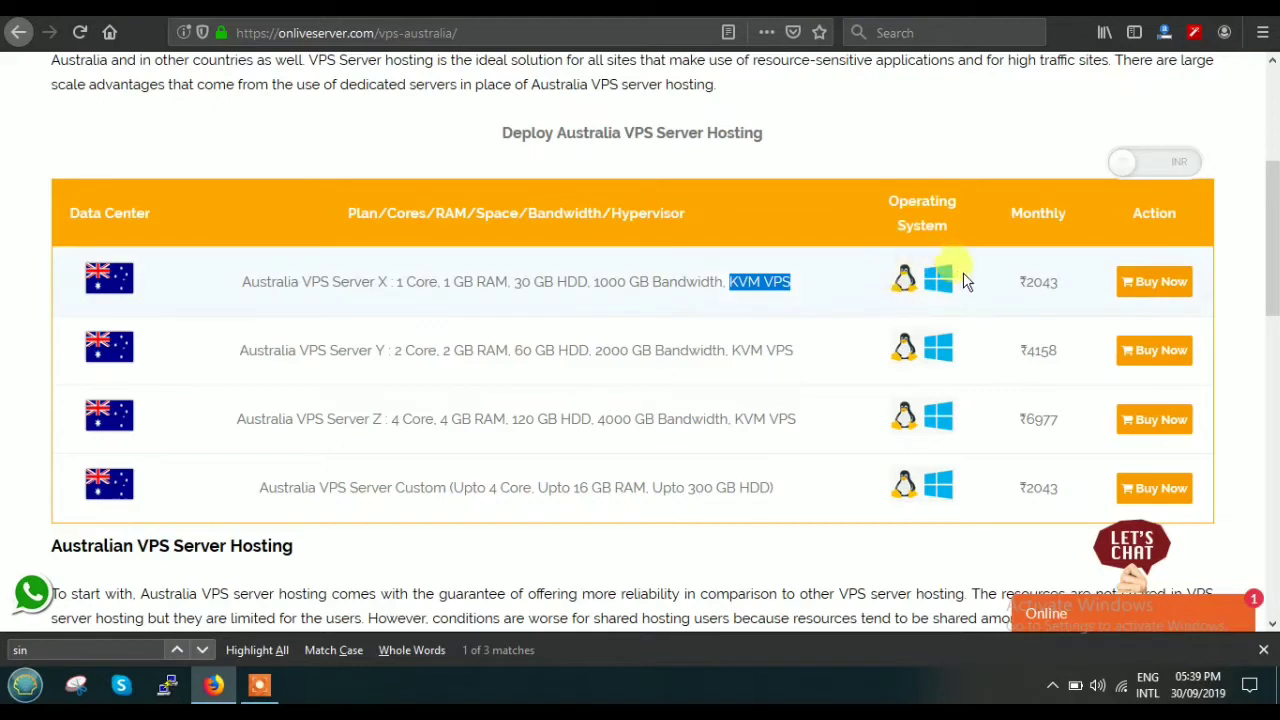
Step: Switch prices to US dollars and order Australia VPS Server X at $29.00 monthly
left_click(1180, 161)
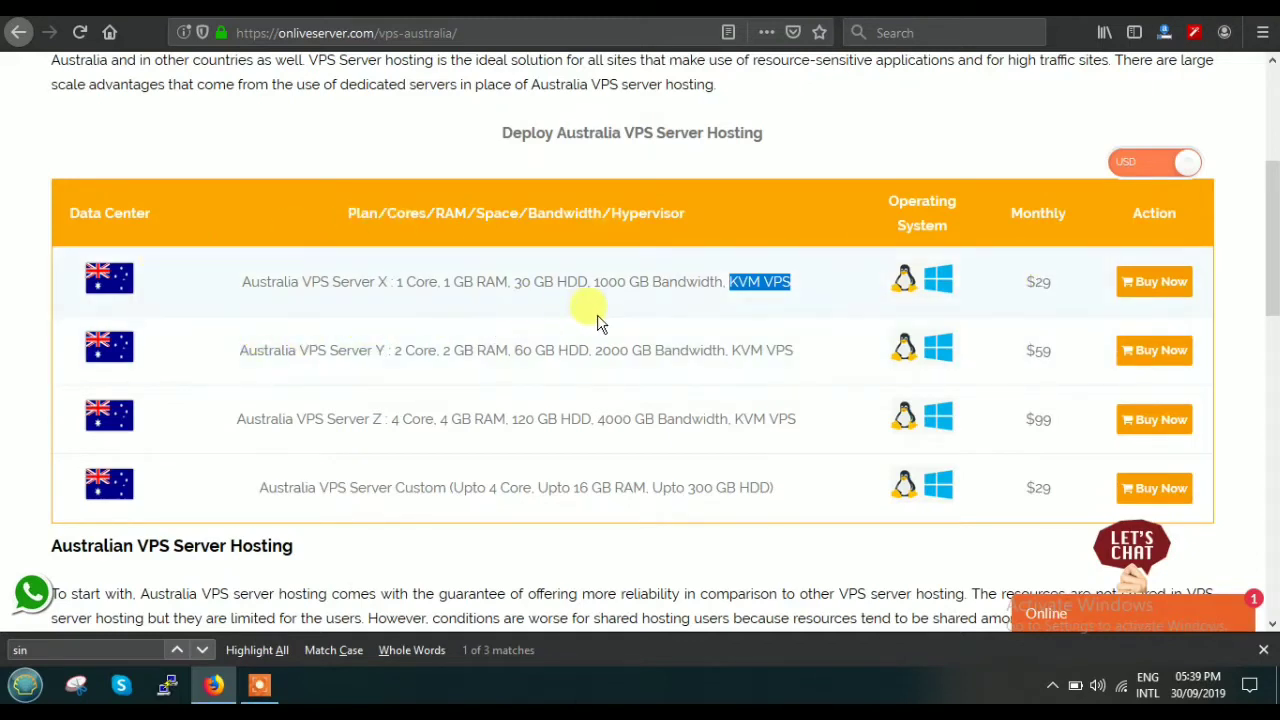
left_click(777, 217)
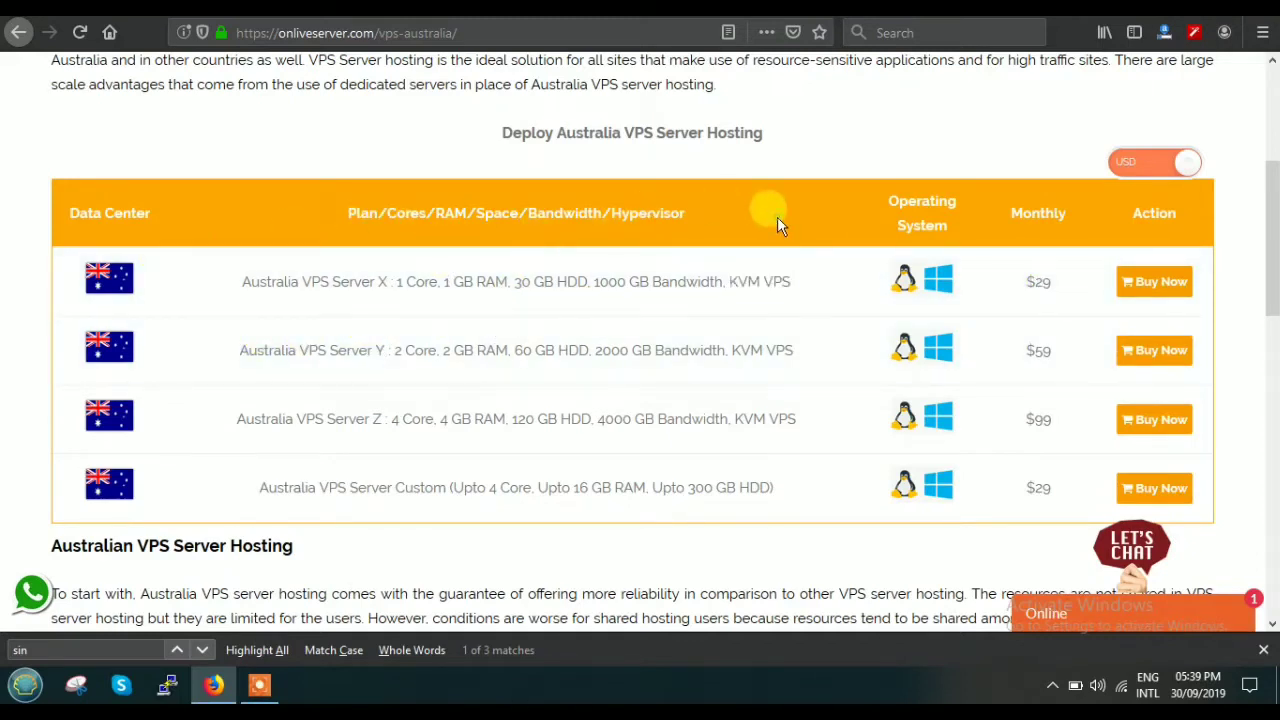
left_click(1154, 281)
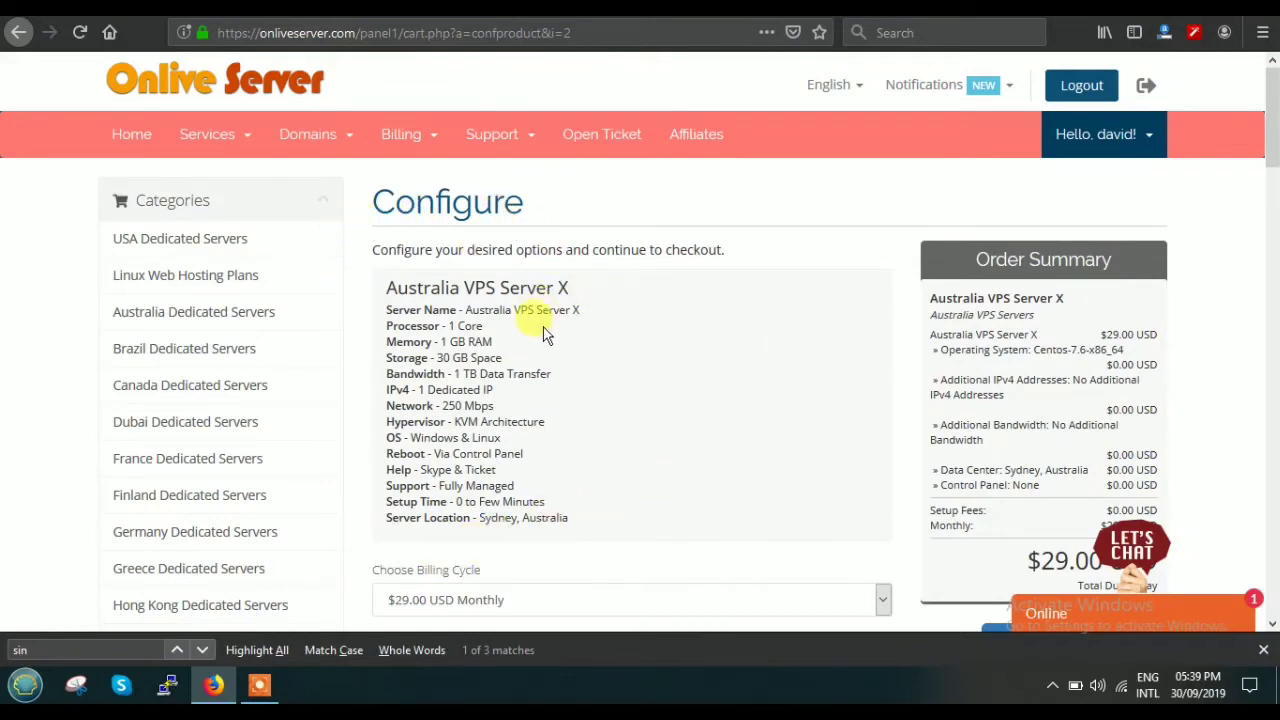
scroll(547, 333, "down", 2)
scroll(547, 333, "down", 1)
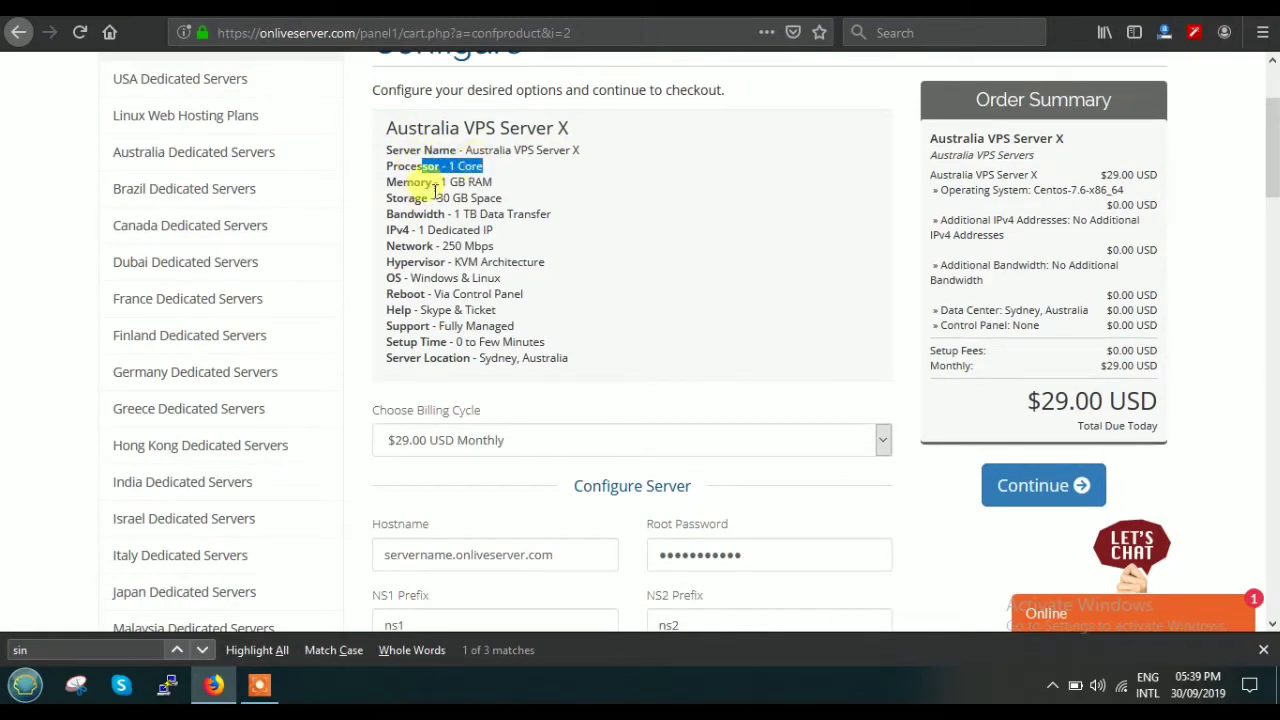
mouse_move(441, 182)
left_mouse_down()
mouse_move(466, 182)
mouse_move(478, 214)
mouse_move(549, 214)
left_mouse_up()
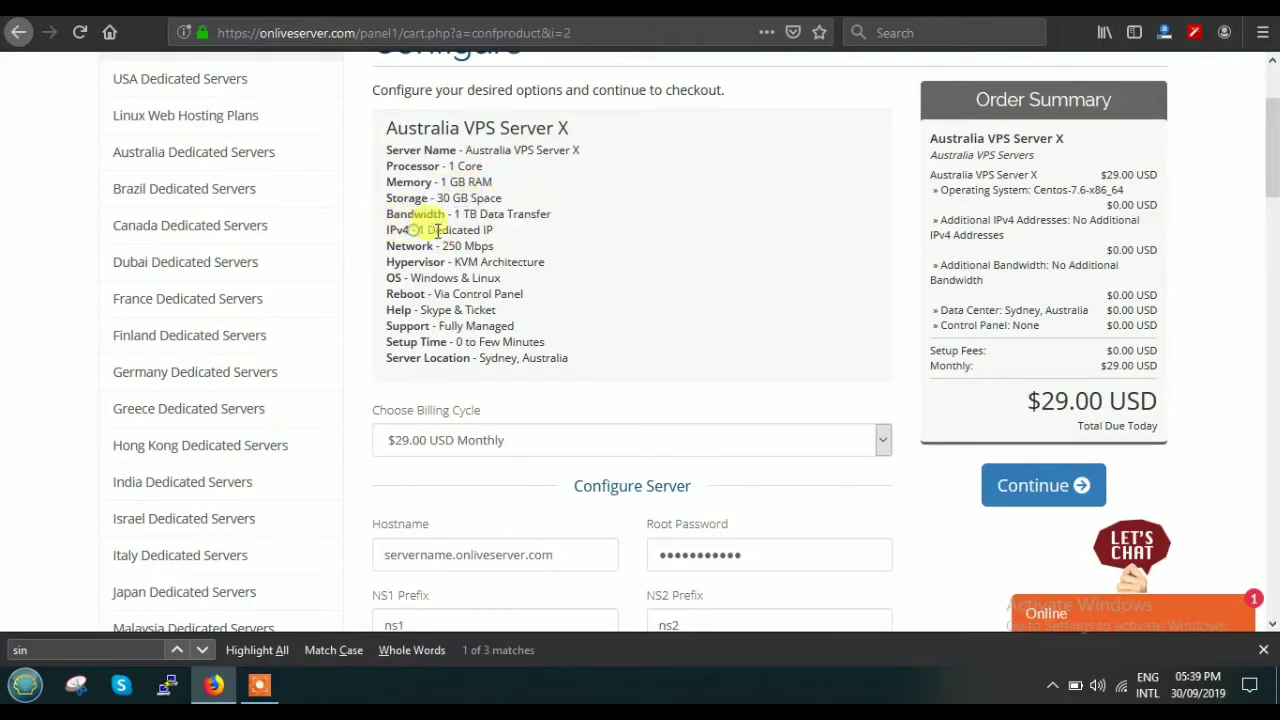
mouse_move(412, 230)
left_mouse_down()
mouse_move(493, 230)
mouse_move(494, 246)
left_mouse_up()
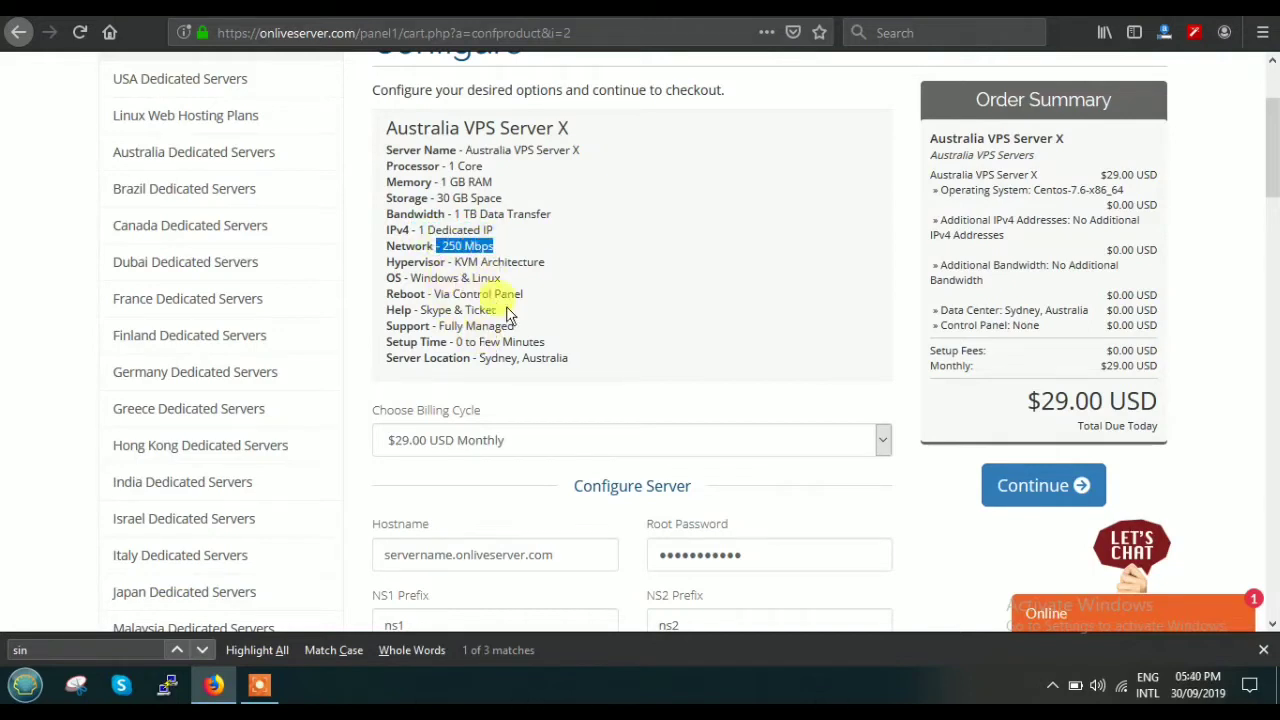
left_click_drag(457, 294, 521, 294)
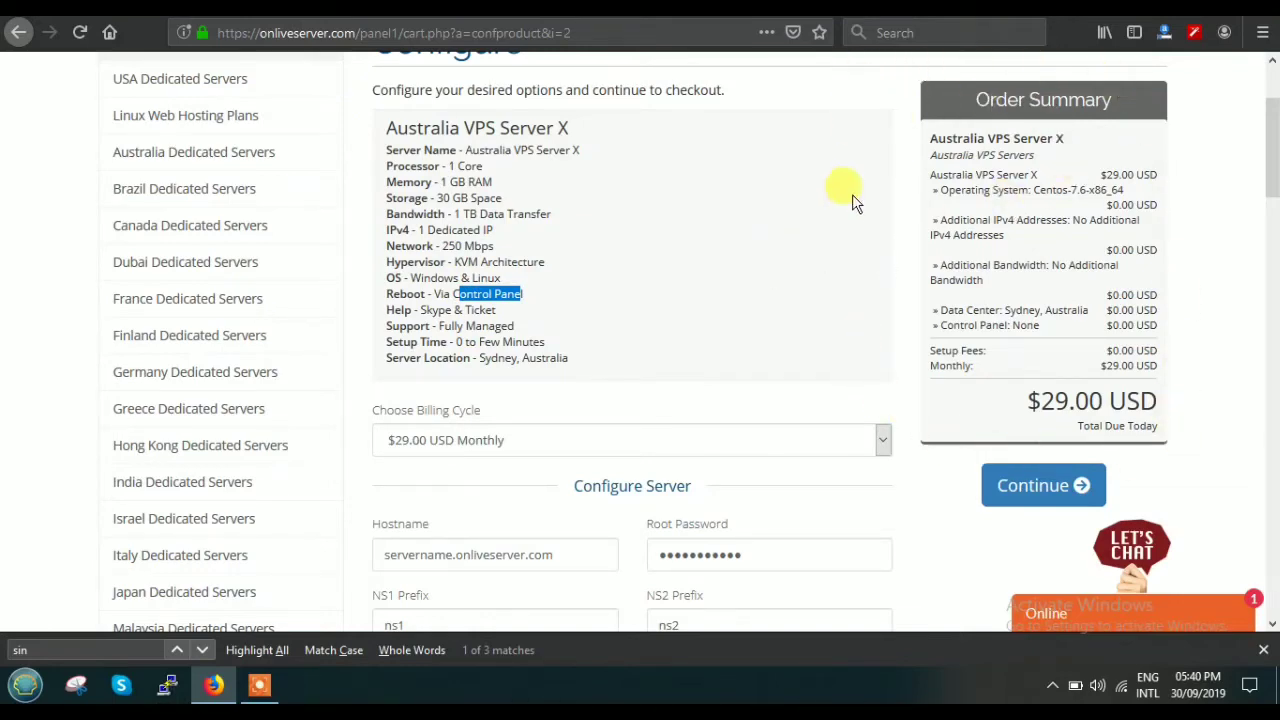
scroll(855, 205, "down", 3)
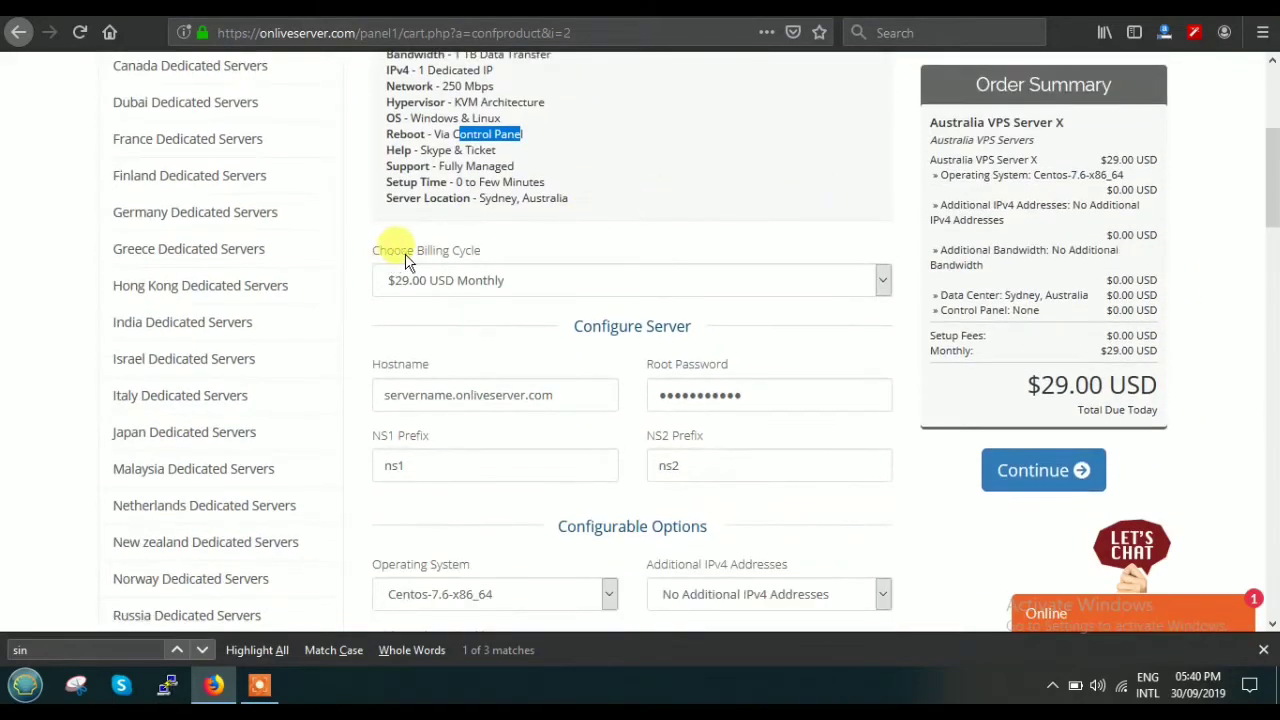
left_click(590, 286)
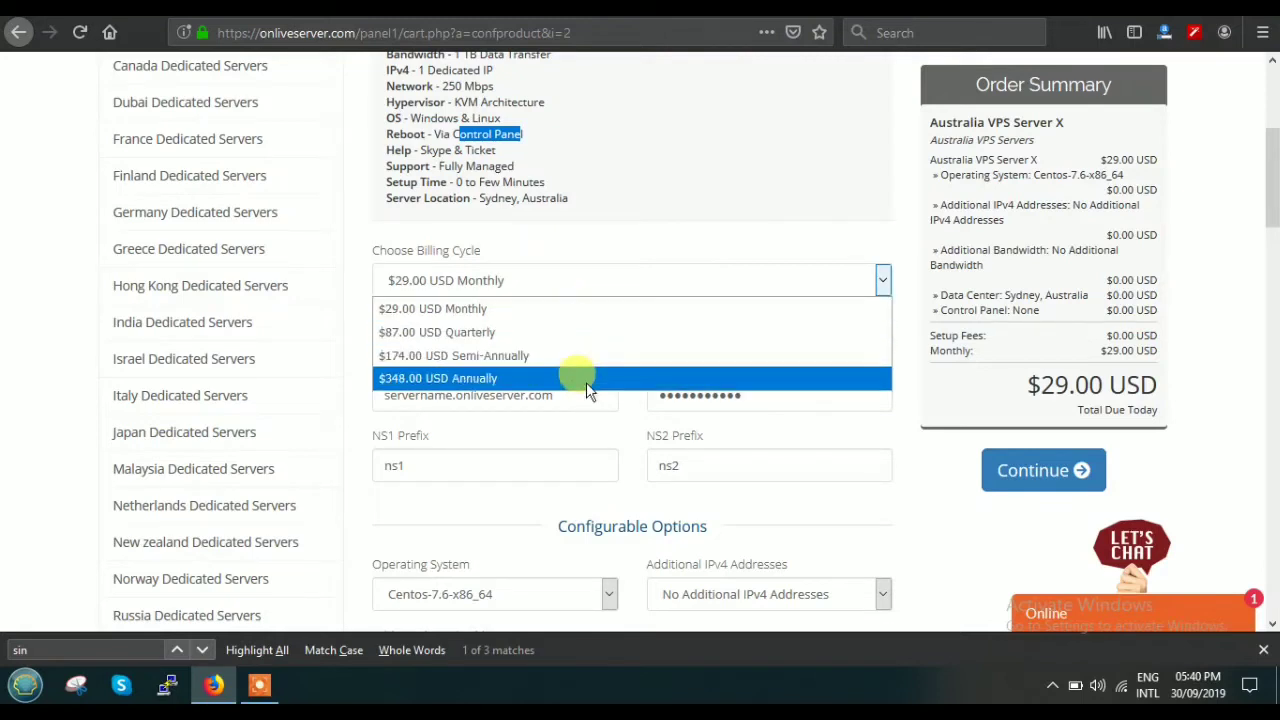
left_click(650, 240)
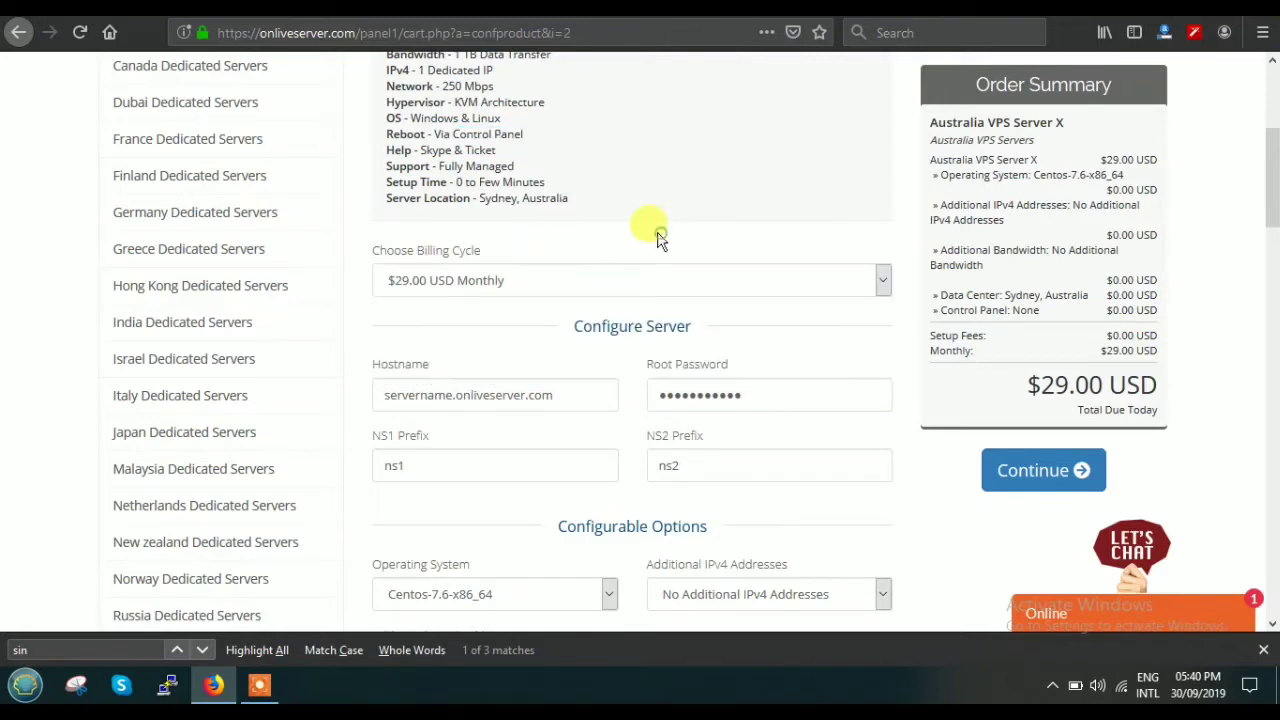
left_click(567, 285)
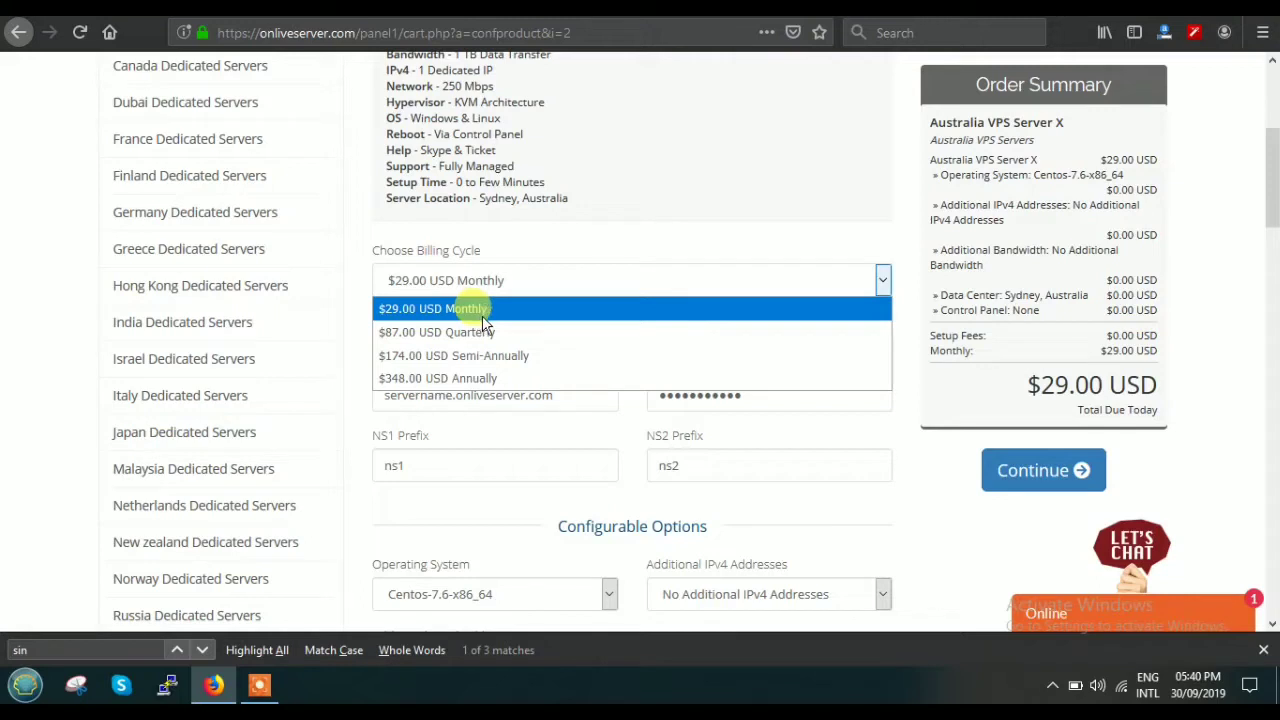
left_click(550, 240)
left_click(527, 277)
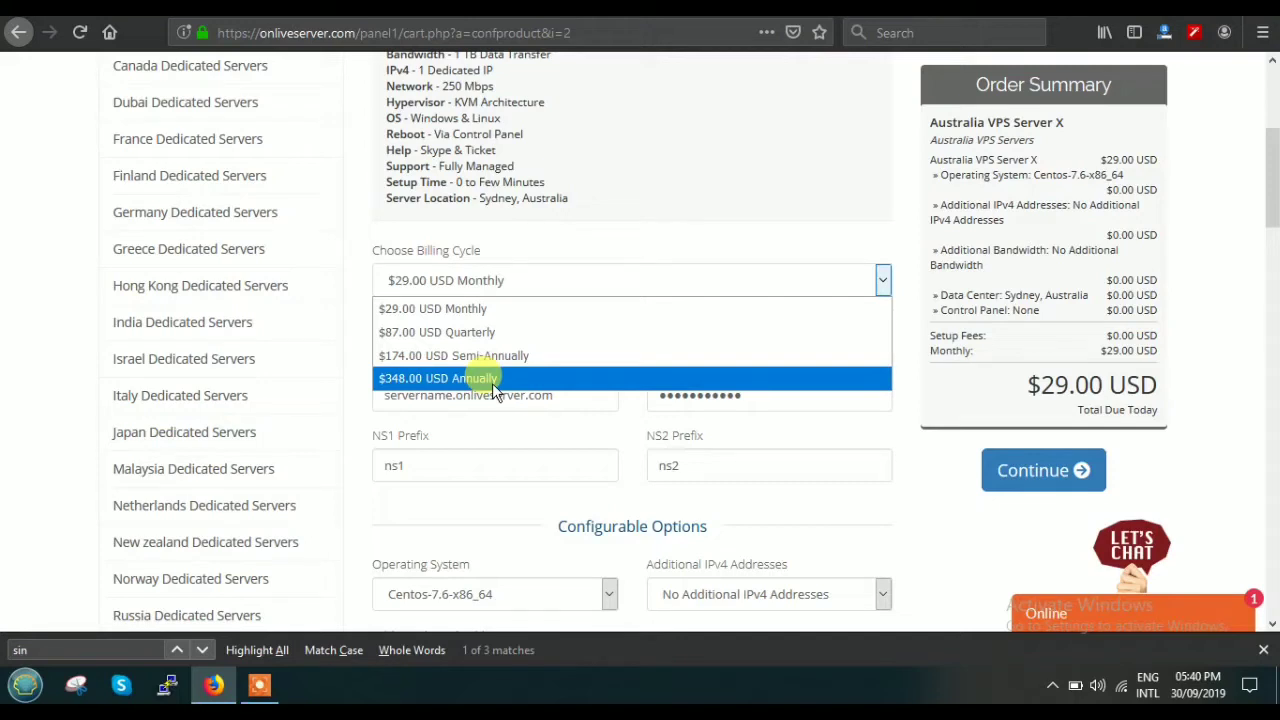
left_click(495, 308)
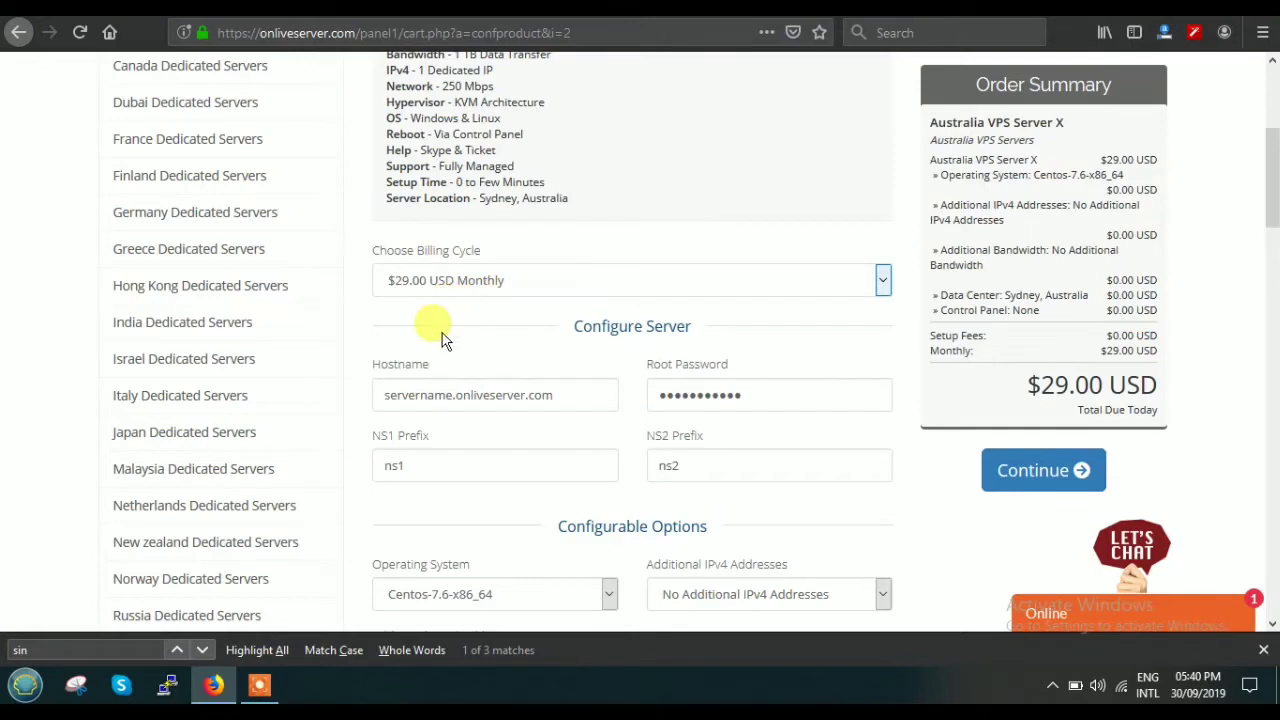
scroll(440, 330, "down", 1)
scroll(600, 300, "down", 2)
scroll(601, 292, "up", 3)
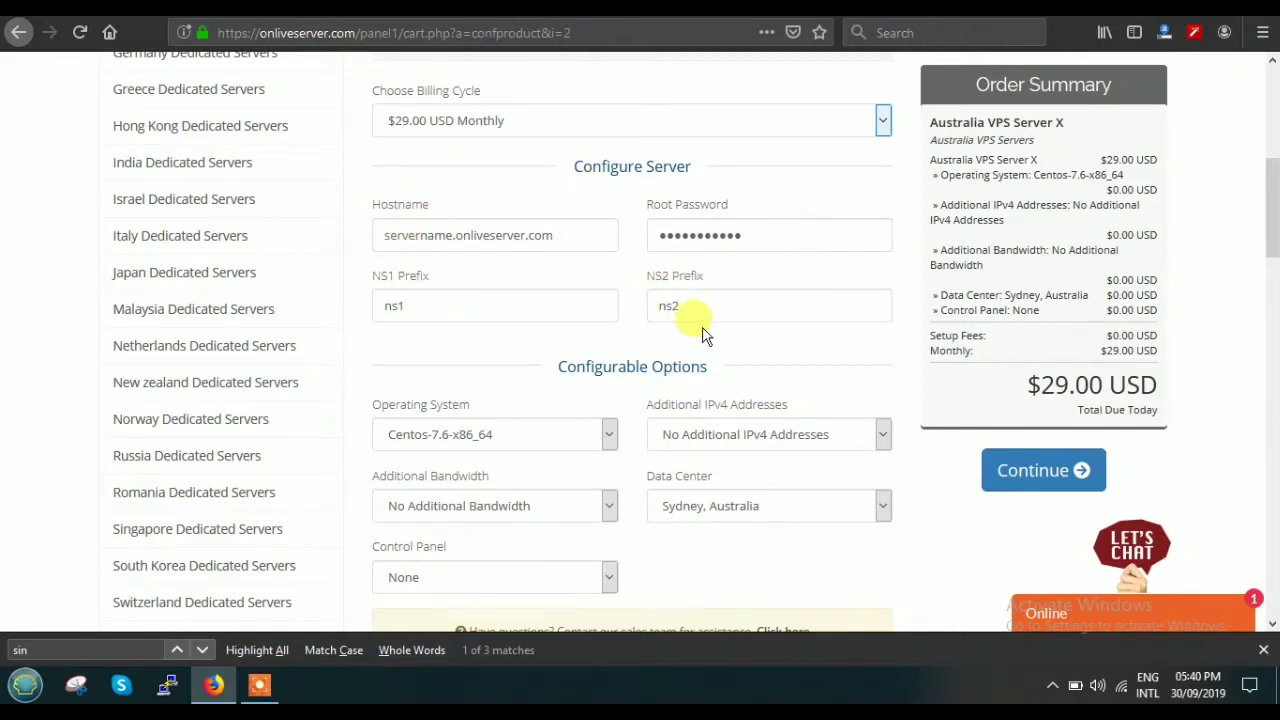
scroll(510, 287, "down", 2)
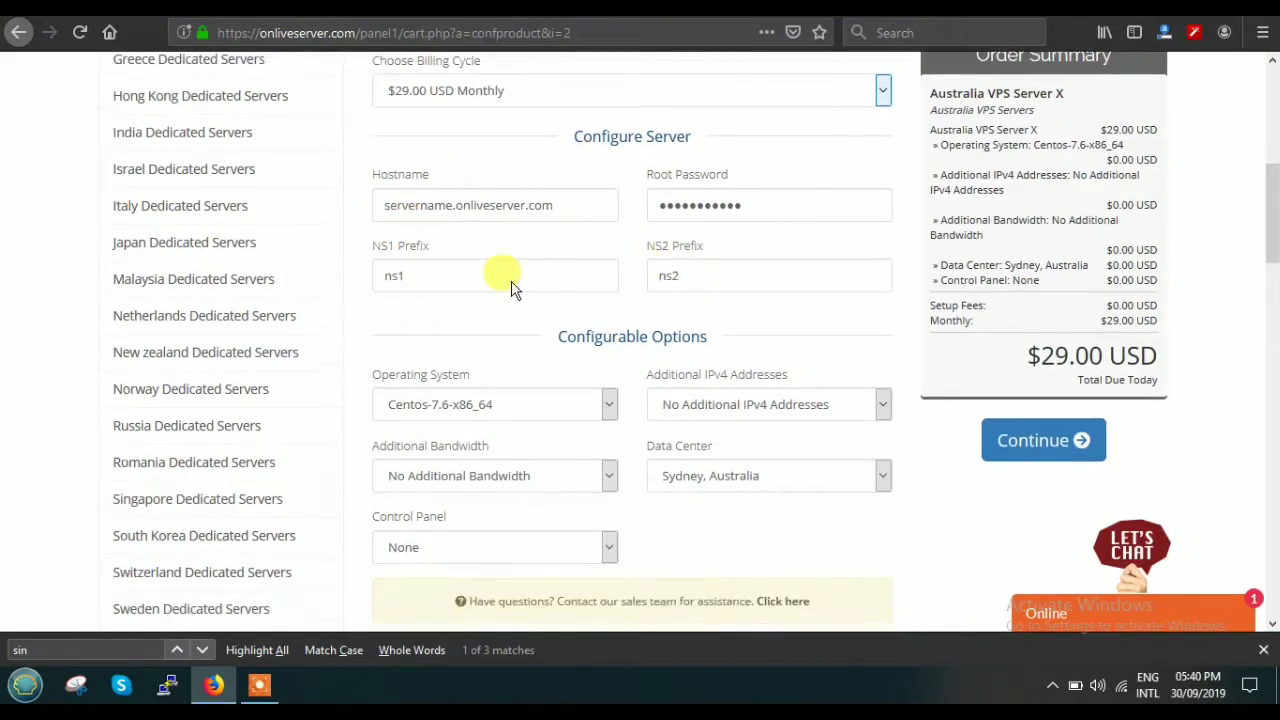
scroll(605, 275, "up", 8)
scroll(605, 275, "up", 1)
scroll(555, 430, "down", 5)
scroll(600, 360, "down", 6)
scroll(610, 350, "up", 5)
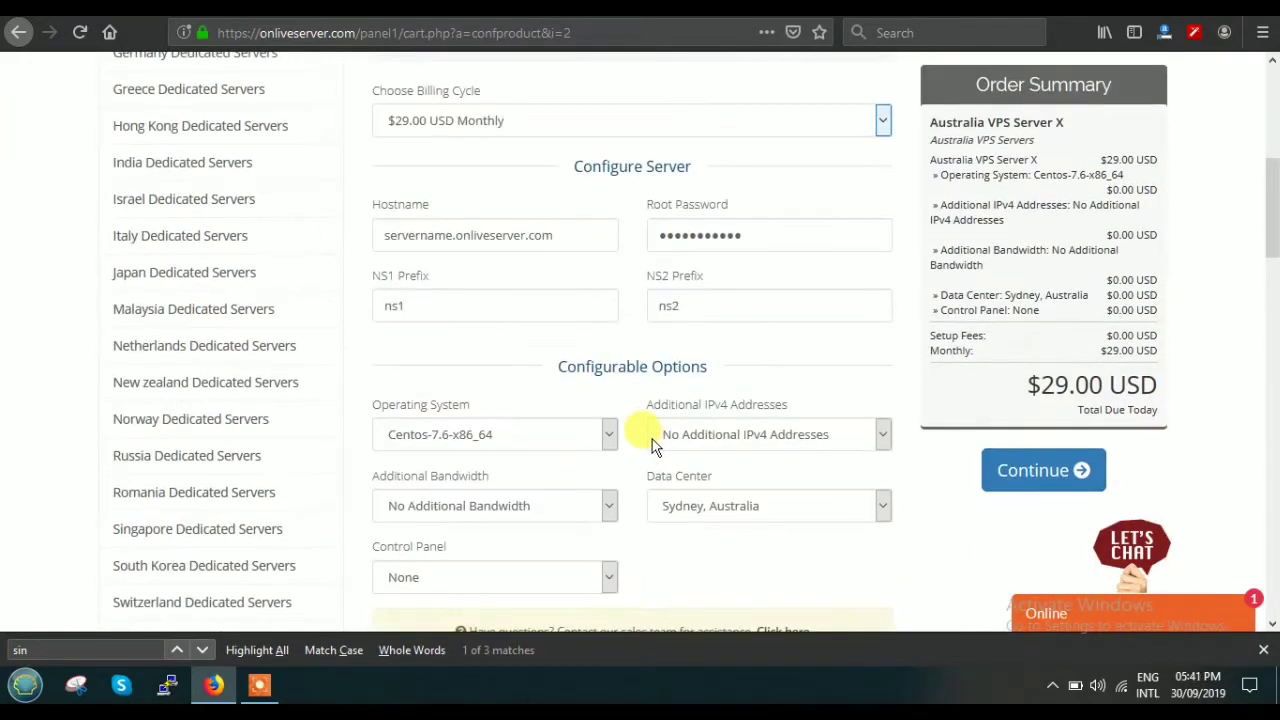
scroll(650, 442, "down", 3)
scroll(650, 442, "down", 3)
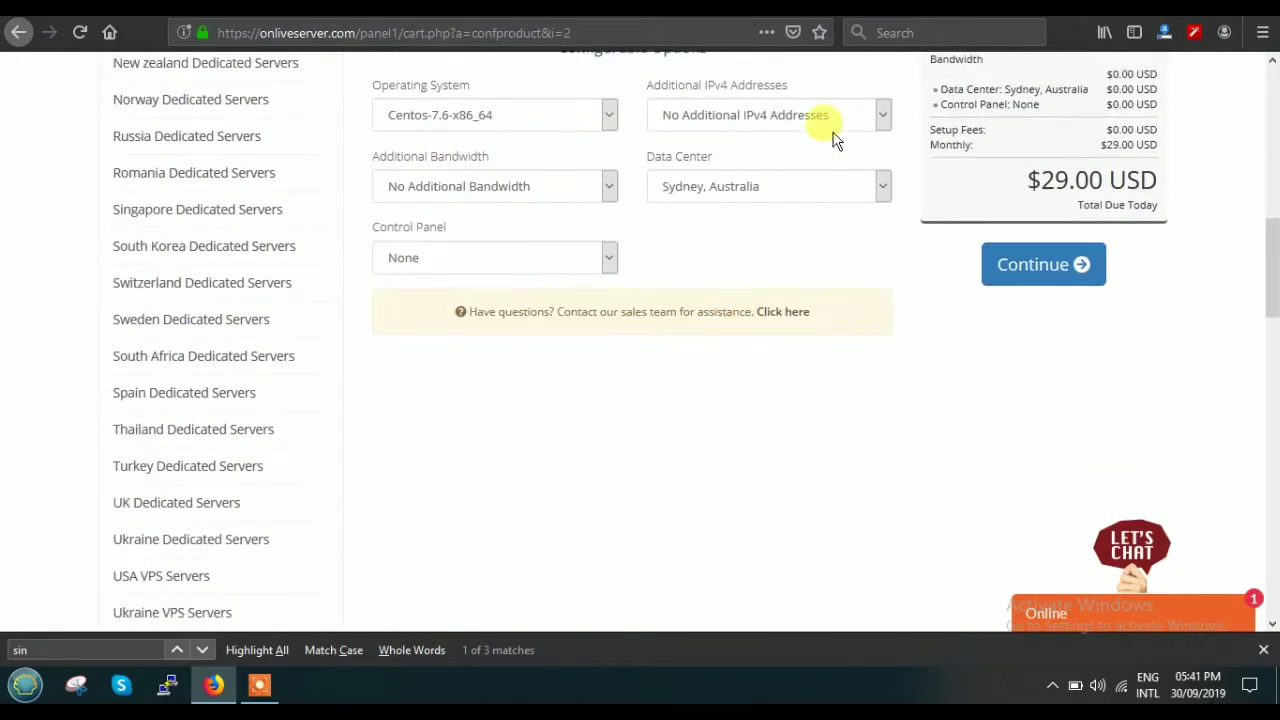
left_click(835, 120)
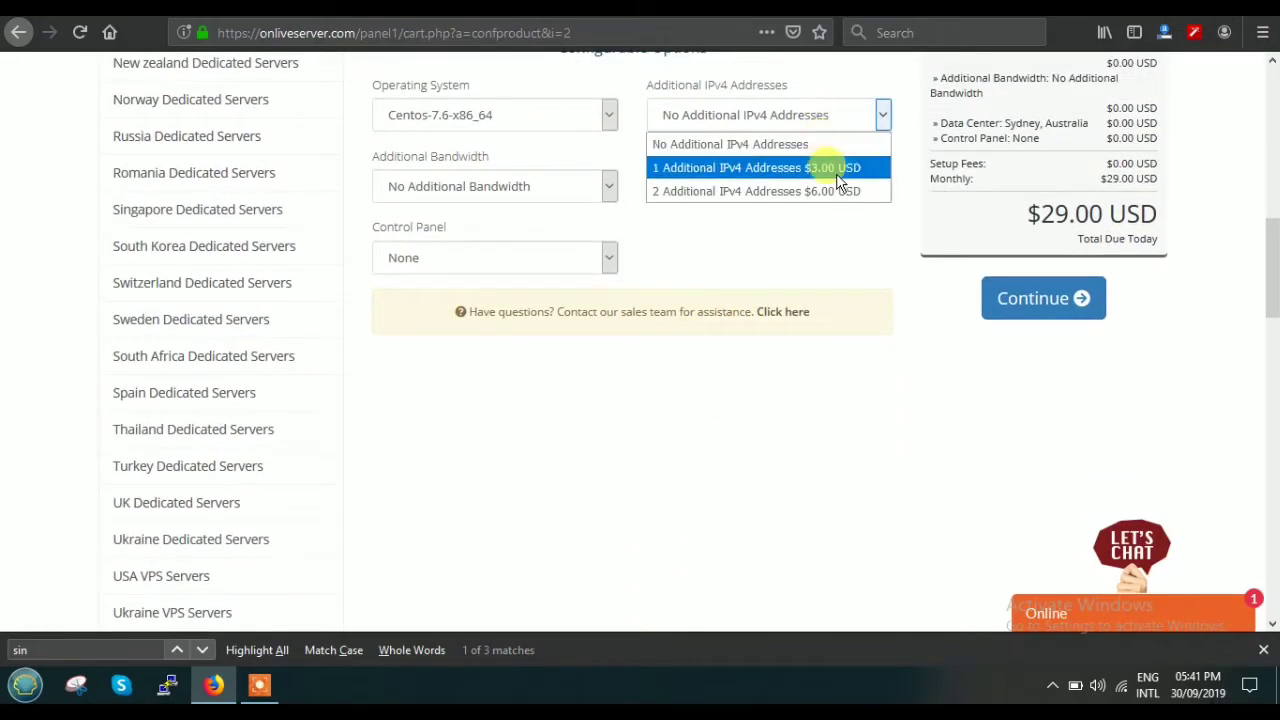
left_click(836, 173)
scroll(818, 310, "up", 2)
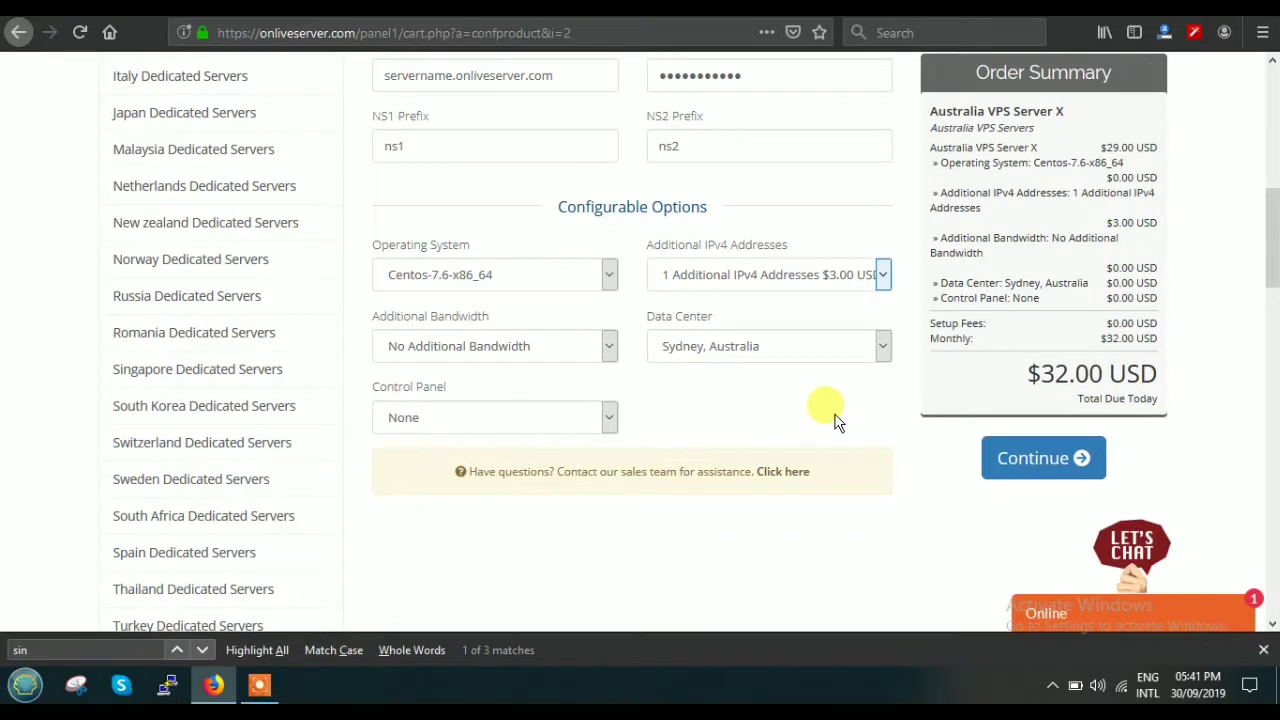
left_click_drag(944, 192, 1150, 228)
left_click(1070, 390)
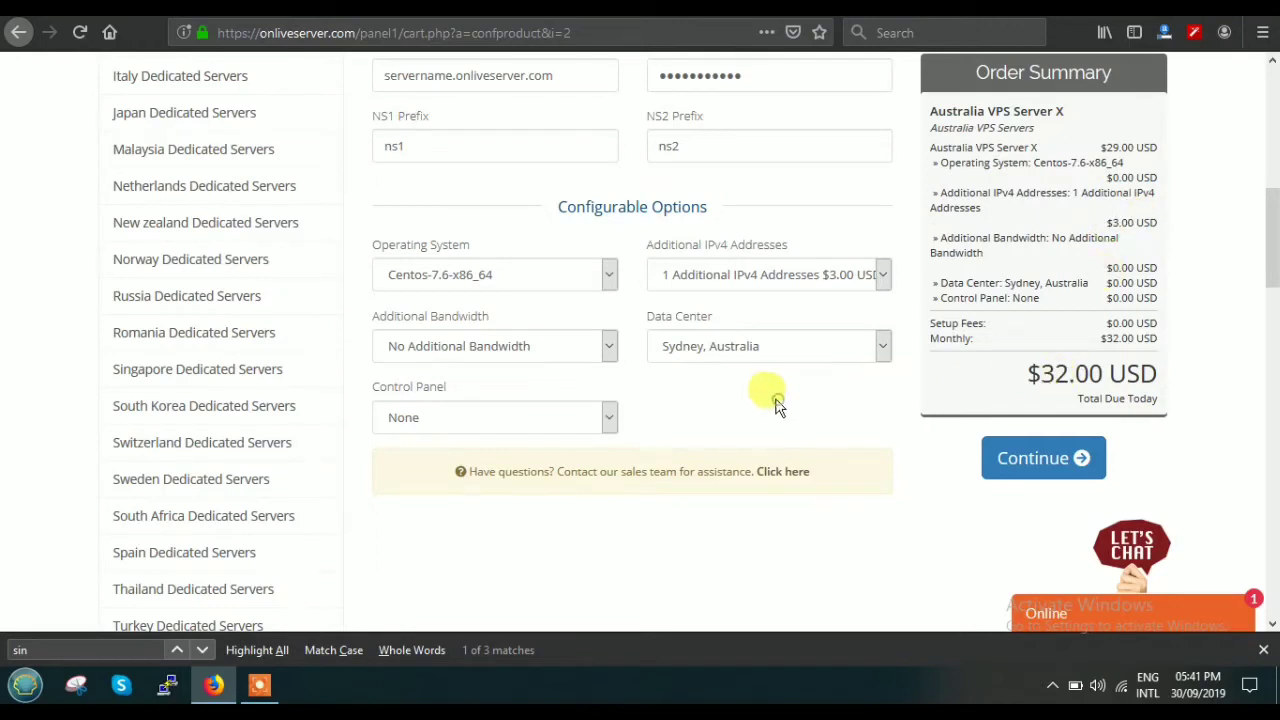
left_click(755, 277)
left_click(755, 350)
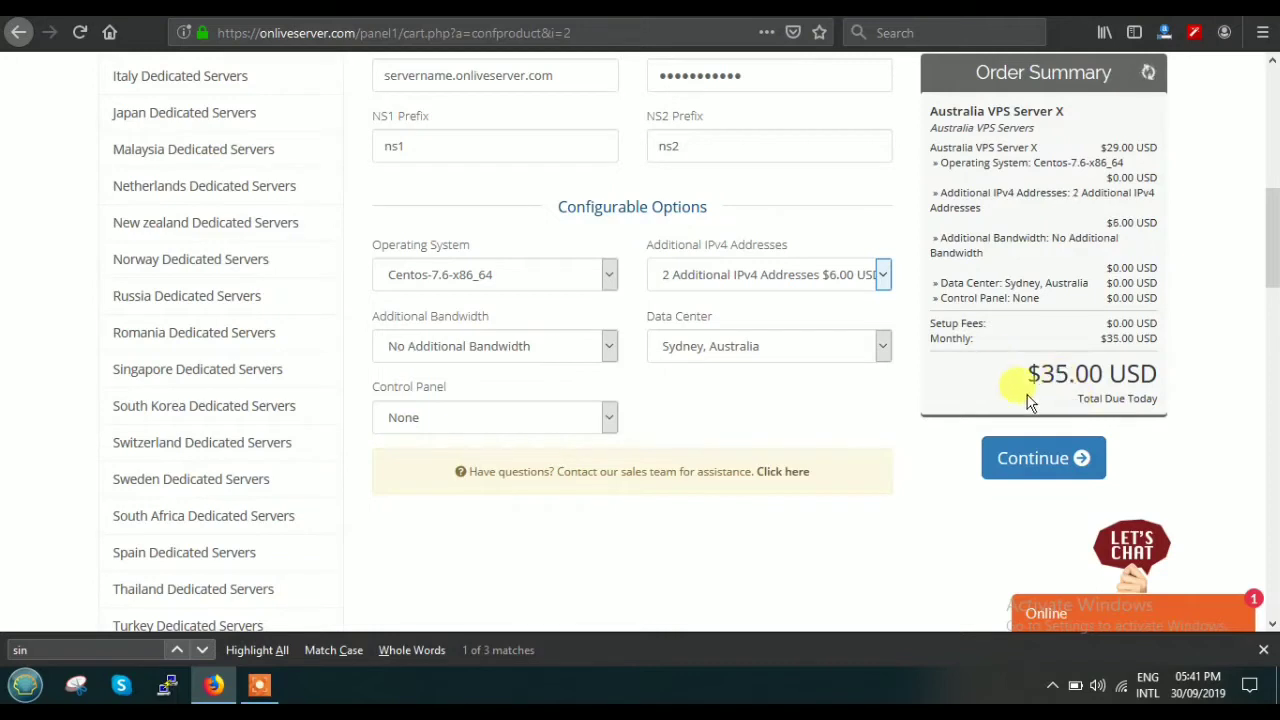
left_click(788, 275)
left_click(770, 298)
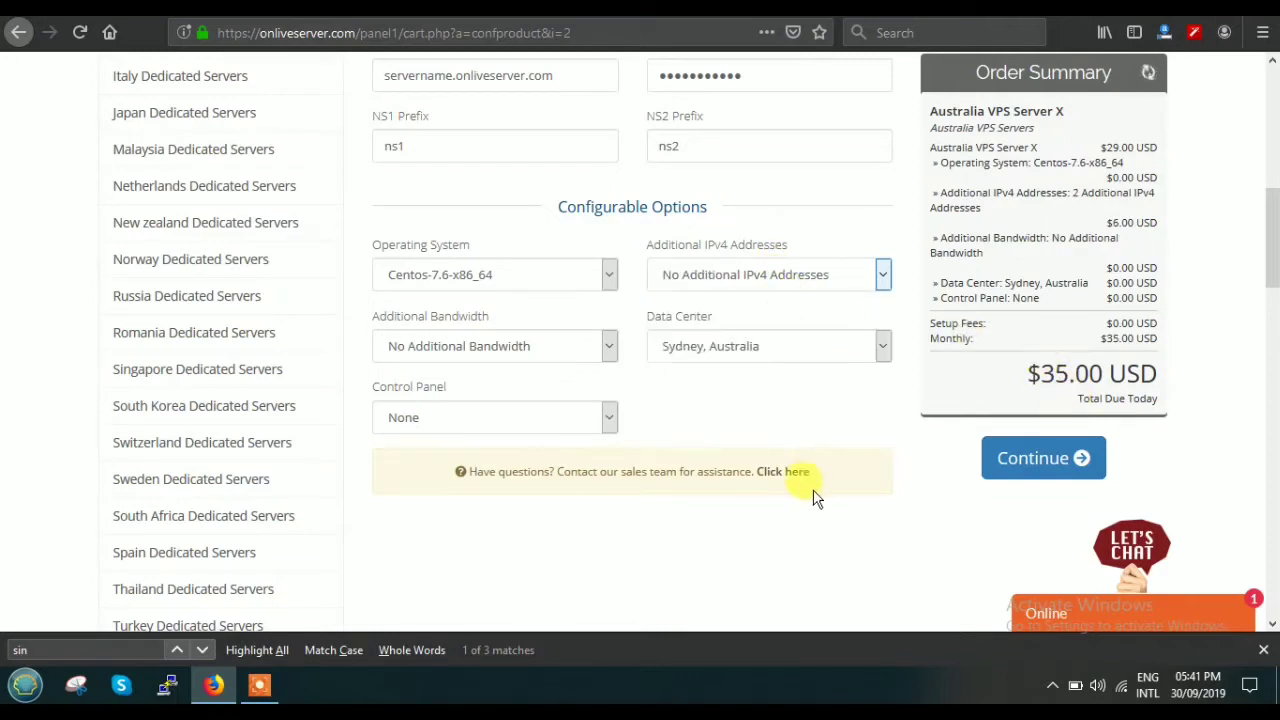
Step: Keep Sydney, Australia as data center and choose Centos-7-x86_64 as operating system
left_click(690, 346)
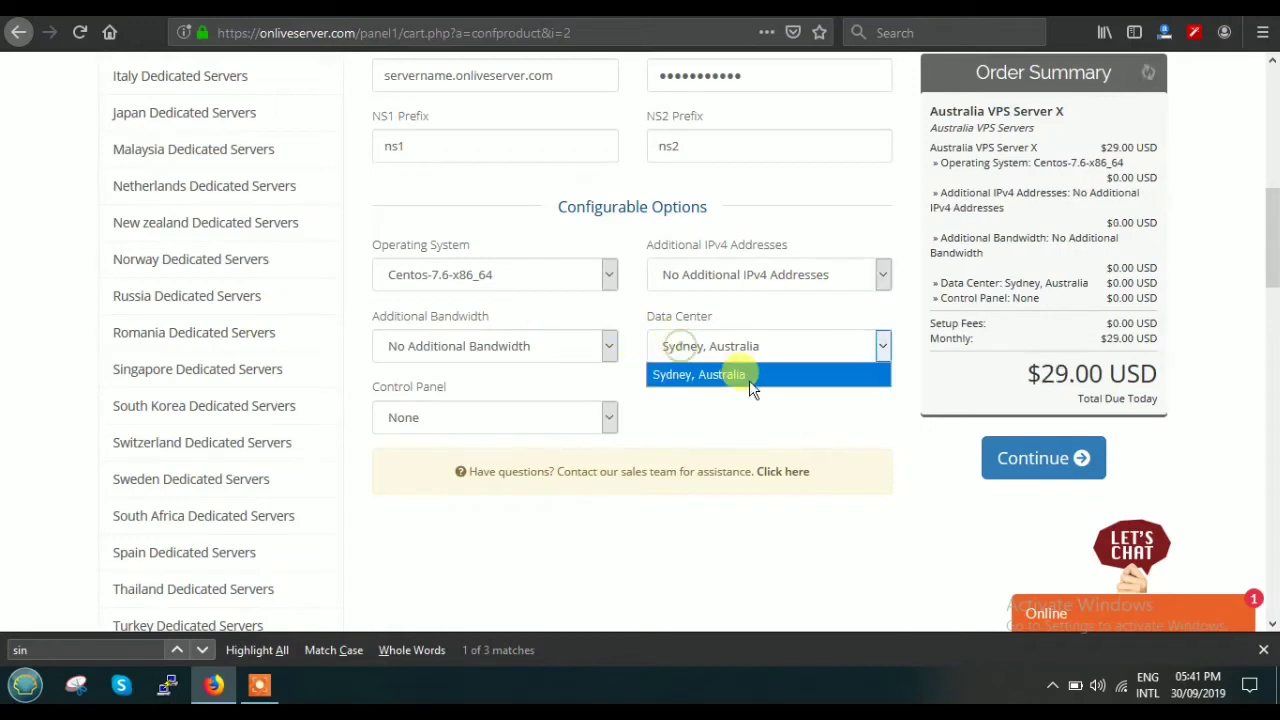
left_click(749, 380)
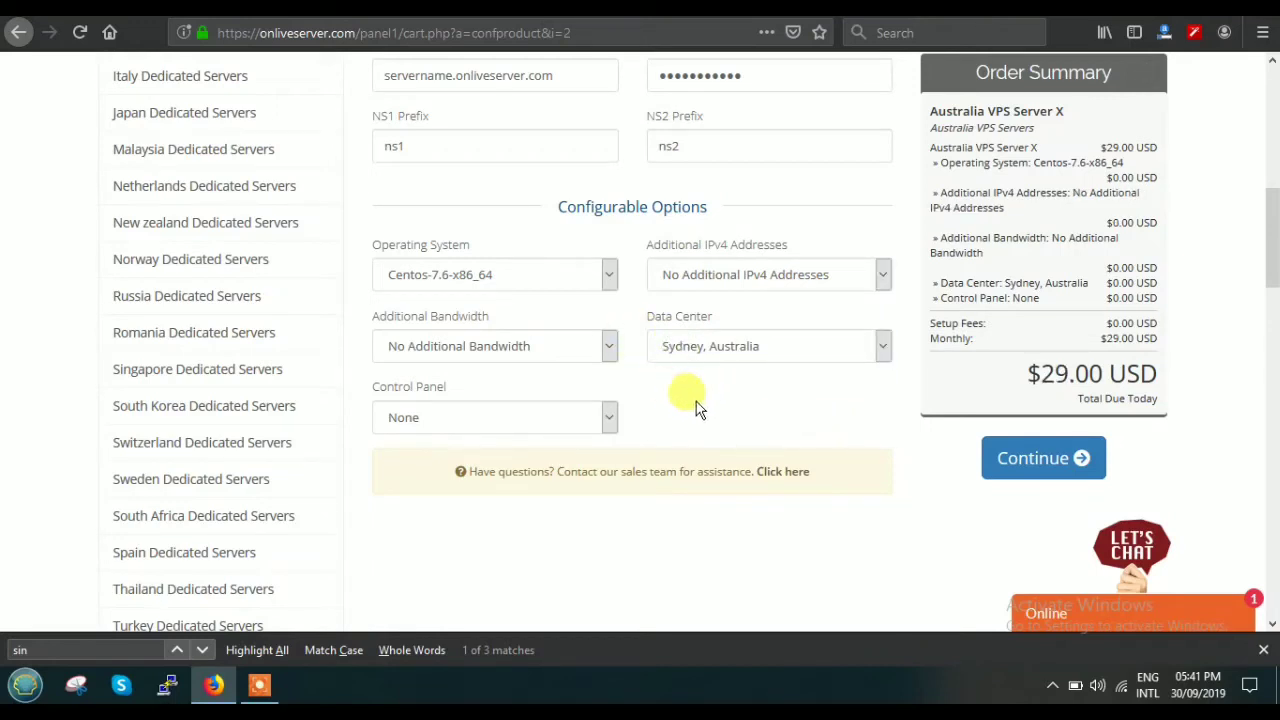
left_click(512, 276)
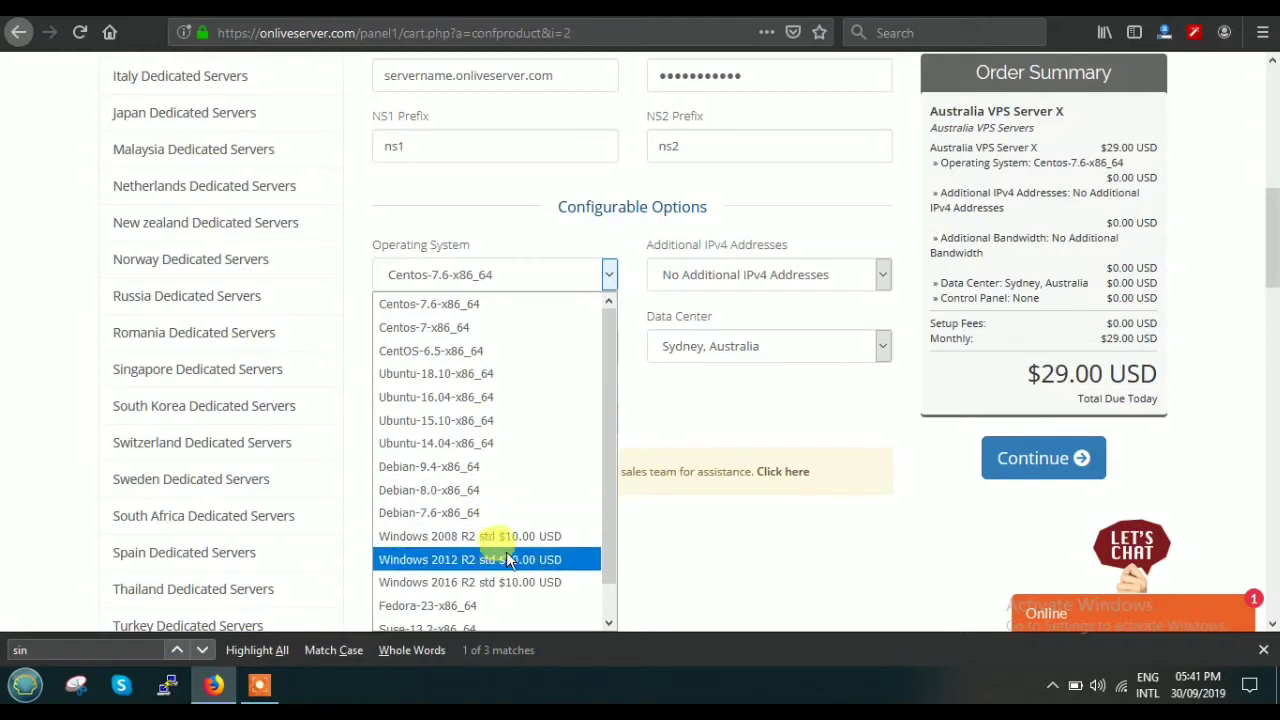
scroll(535, 437, "down", 1)
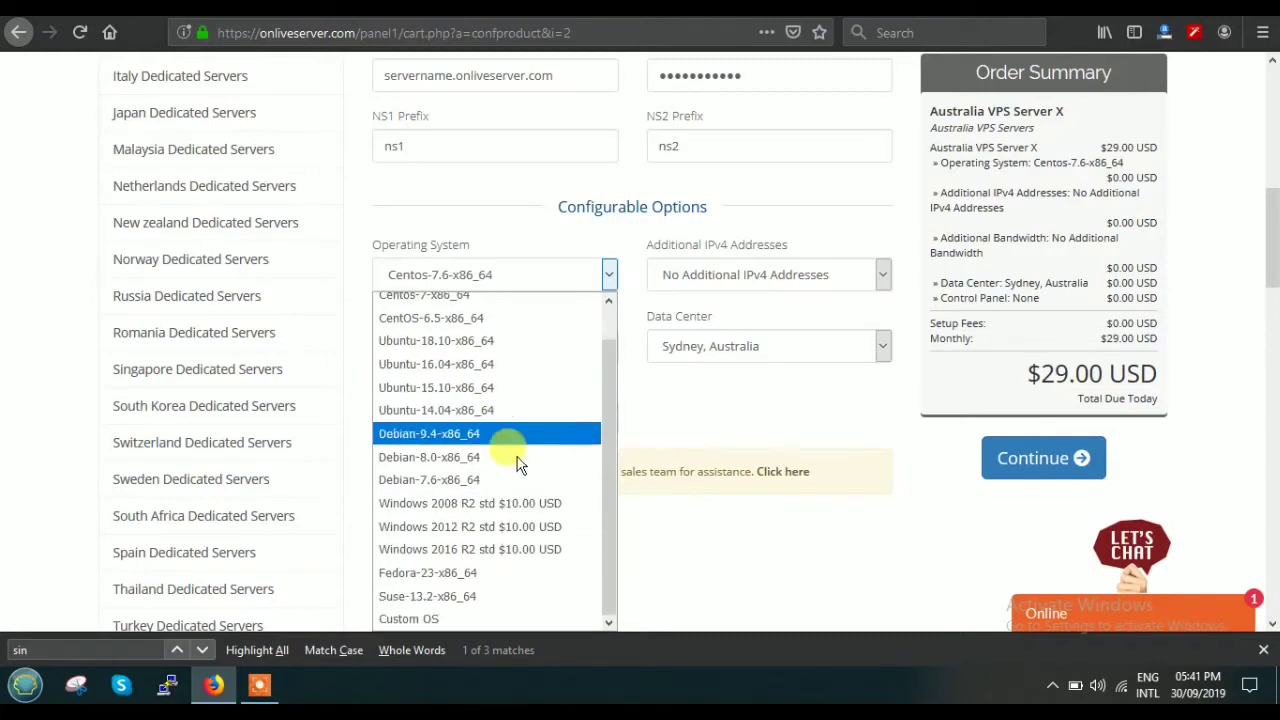
scroll(500, 380, "up", 1)
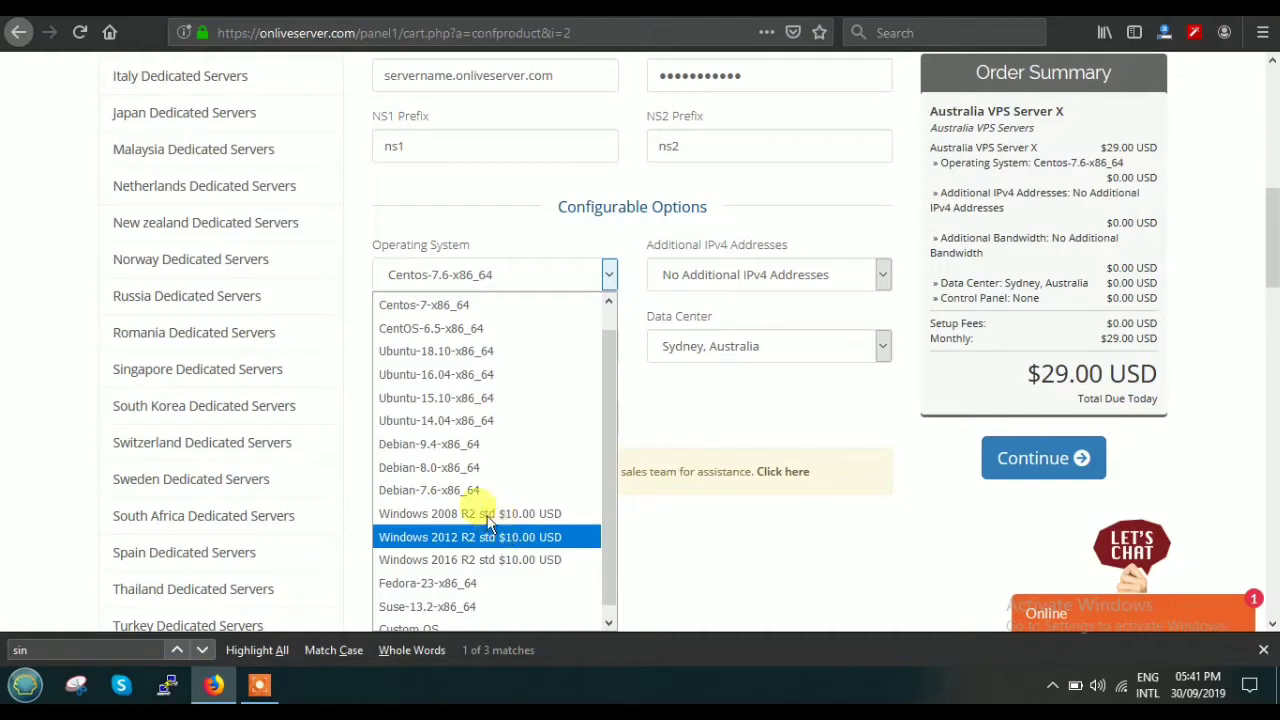
left_click(498, 304)
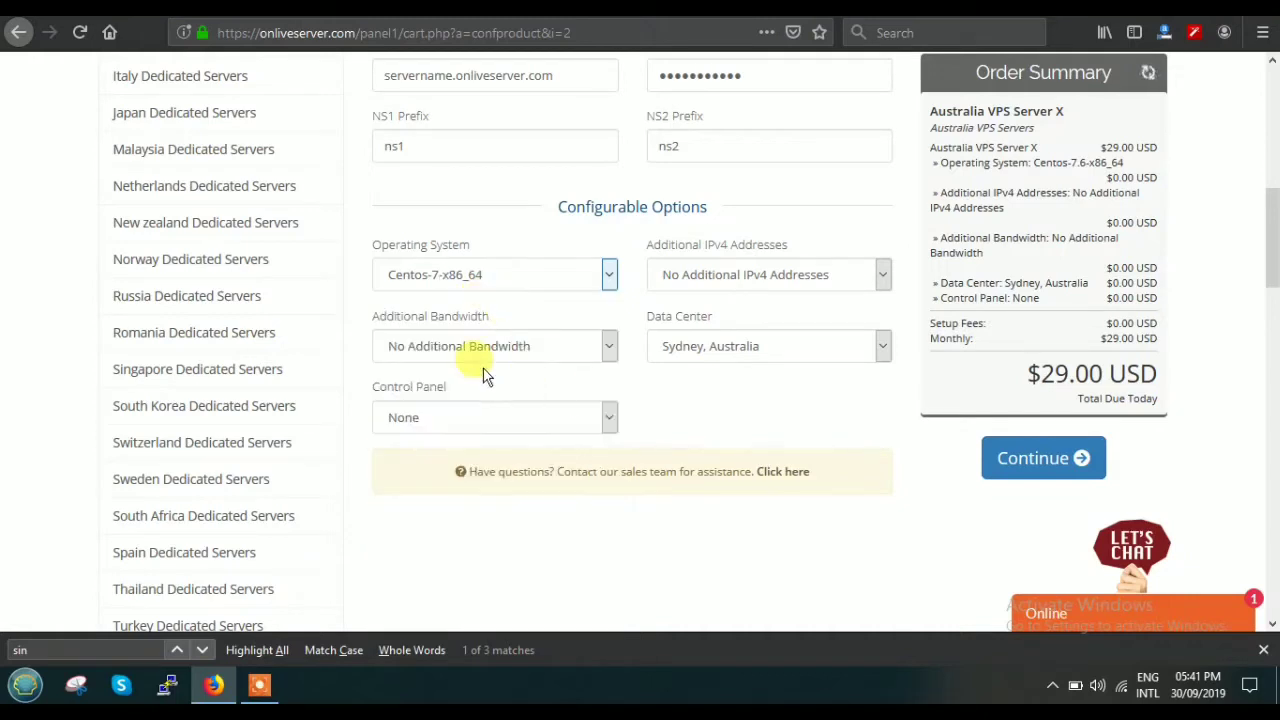
left_click(483, 349)
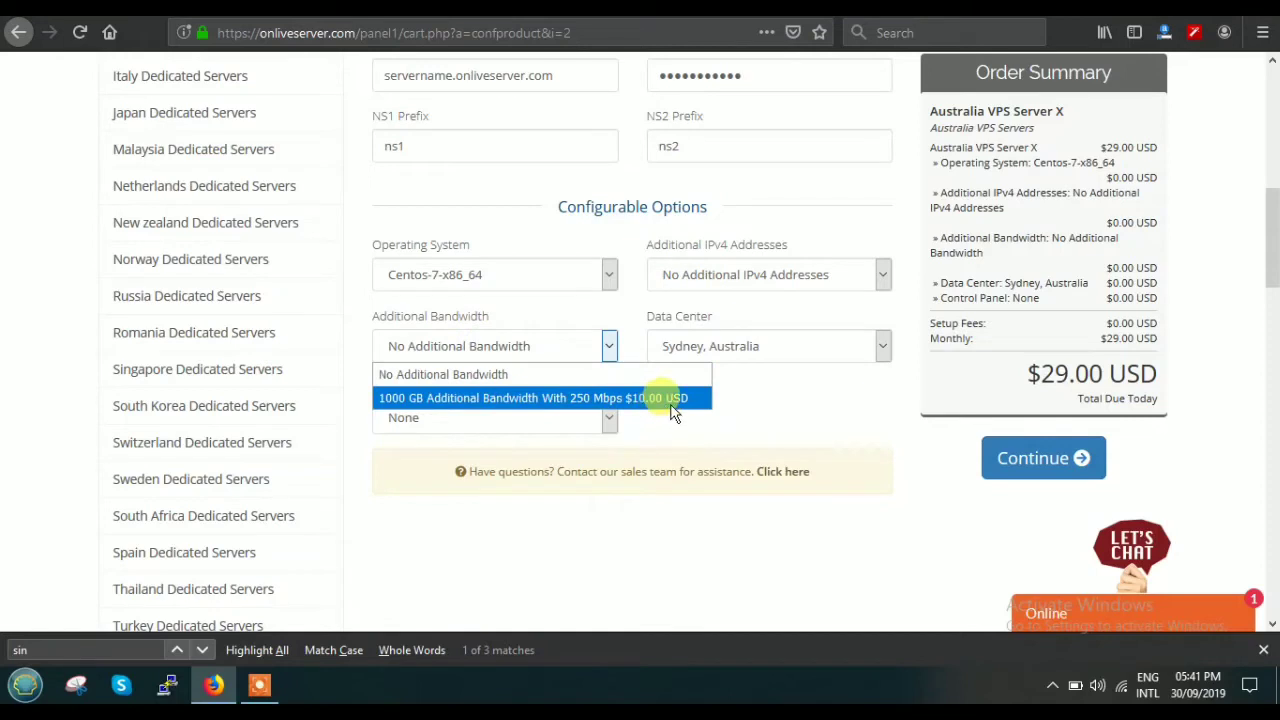
left_click(745, 412)
left_click(545, 417)
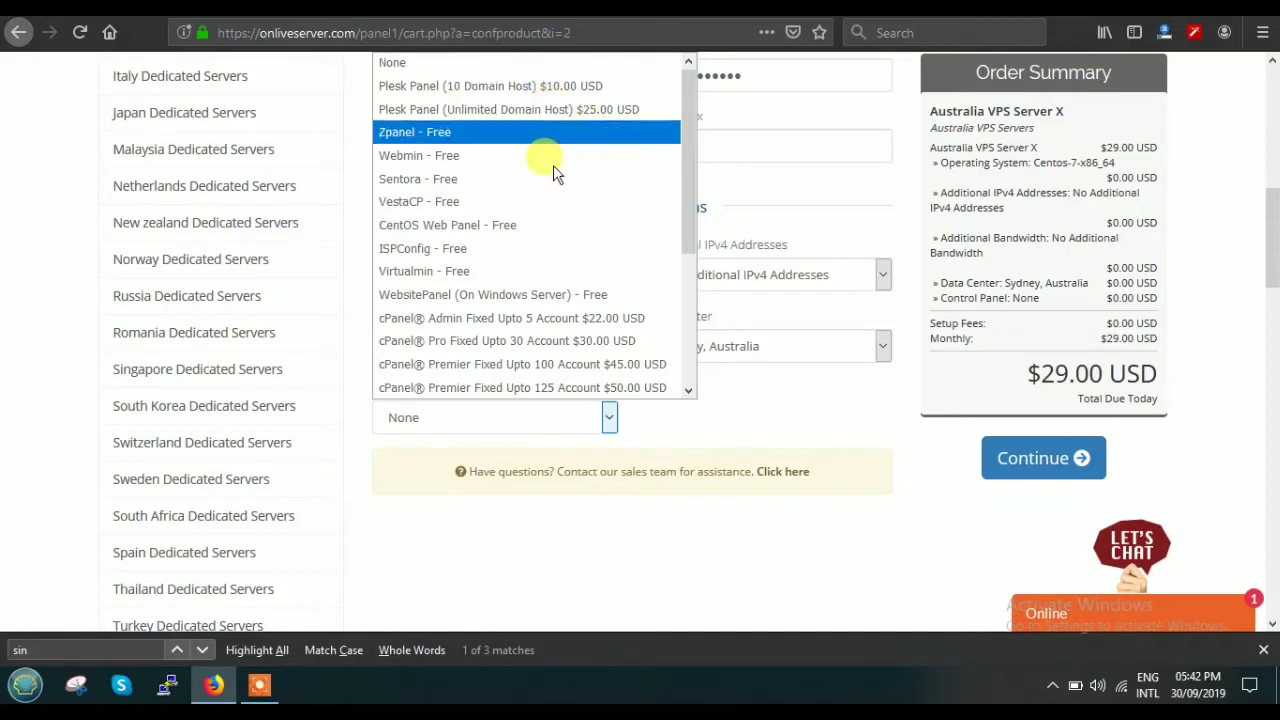
scroll(545, 300, "down", 3)
scroll(545, 315, "up", 3)
left_click(800, 450)
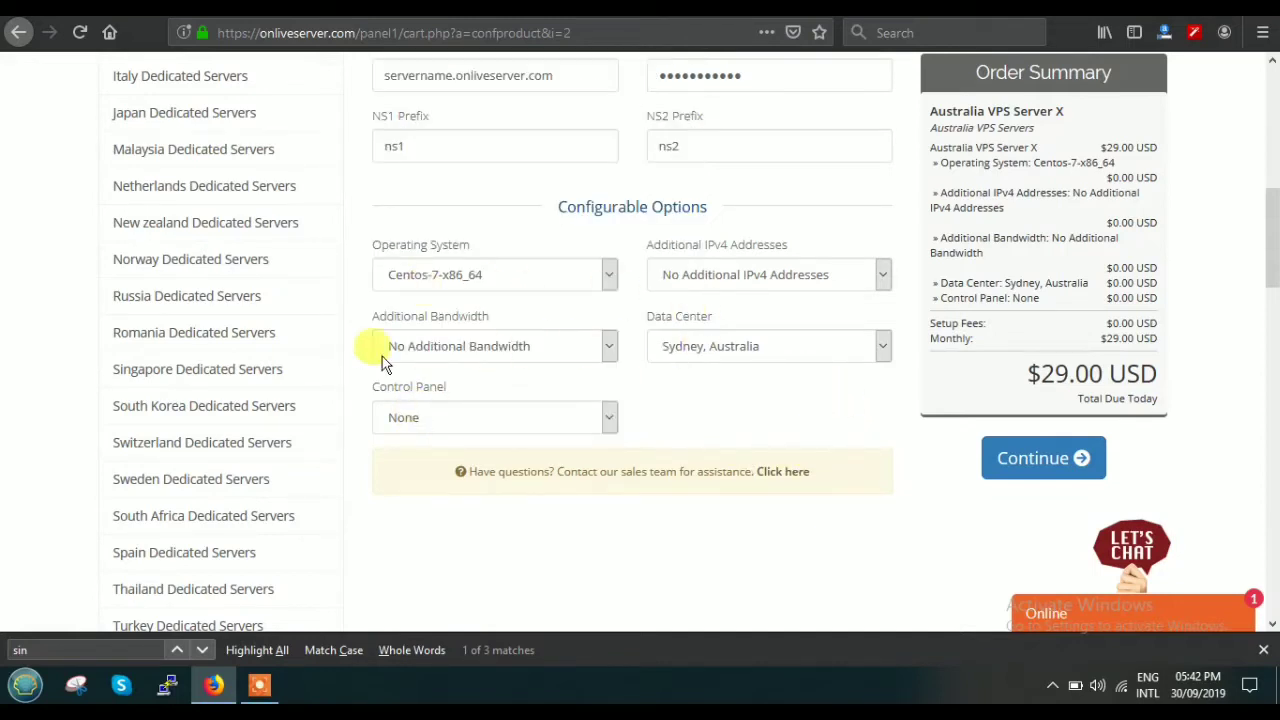
left_click(540, 273)
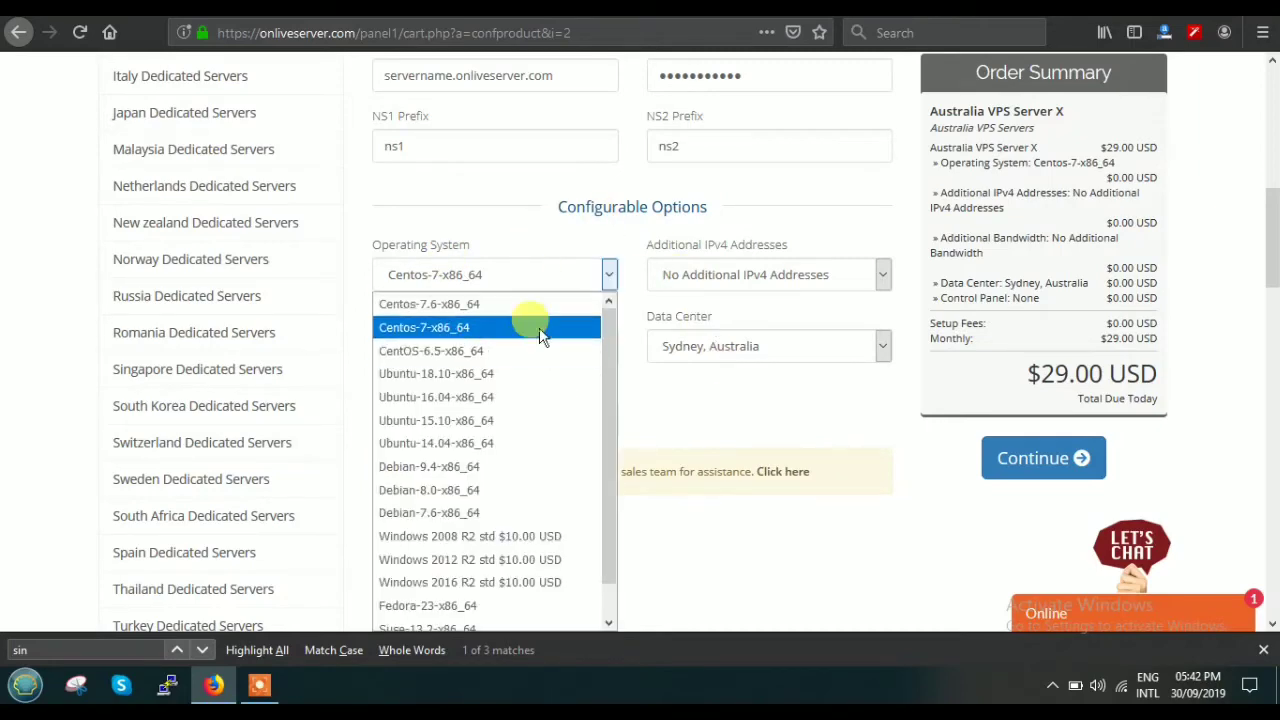
left_click(540, 273)
scroll(737, 465, "up", 8)
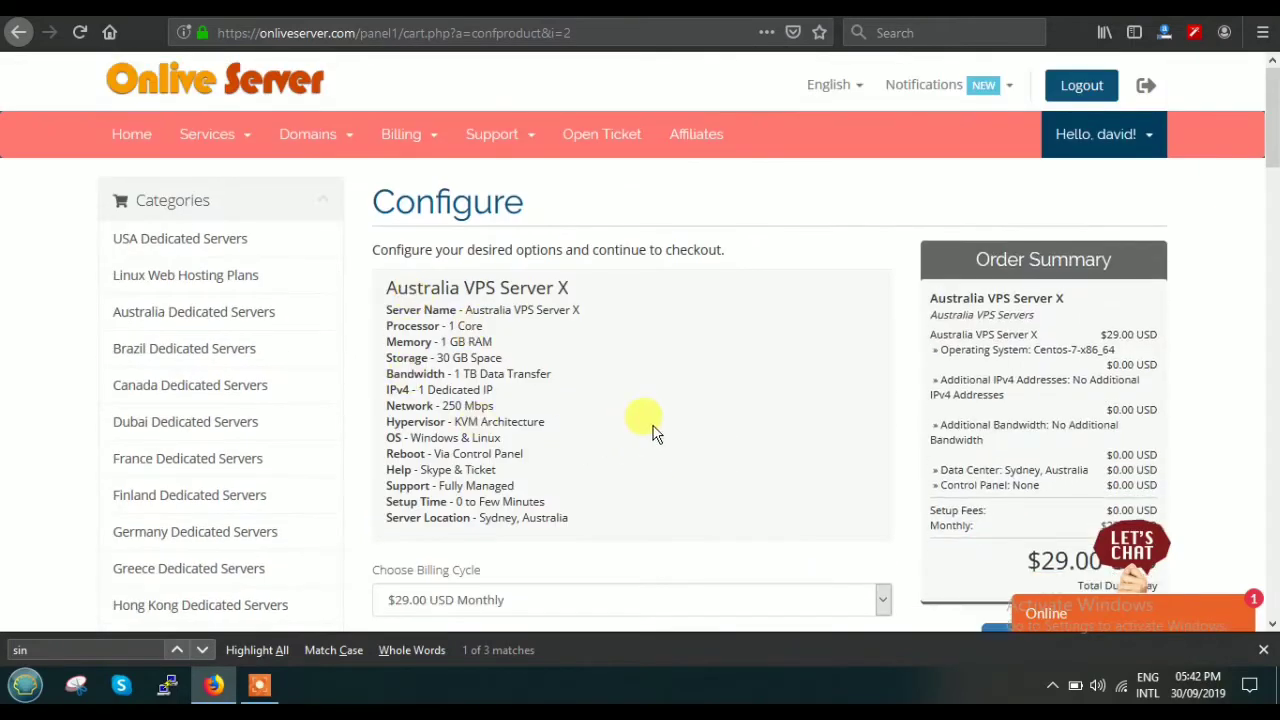
scroll(650, 420, "down", 2)
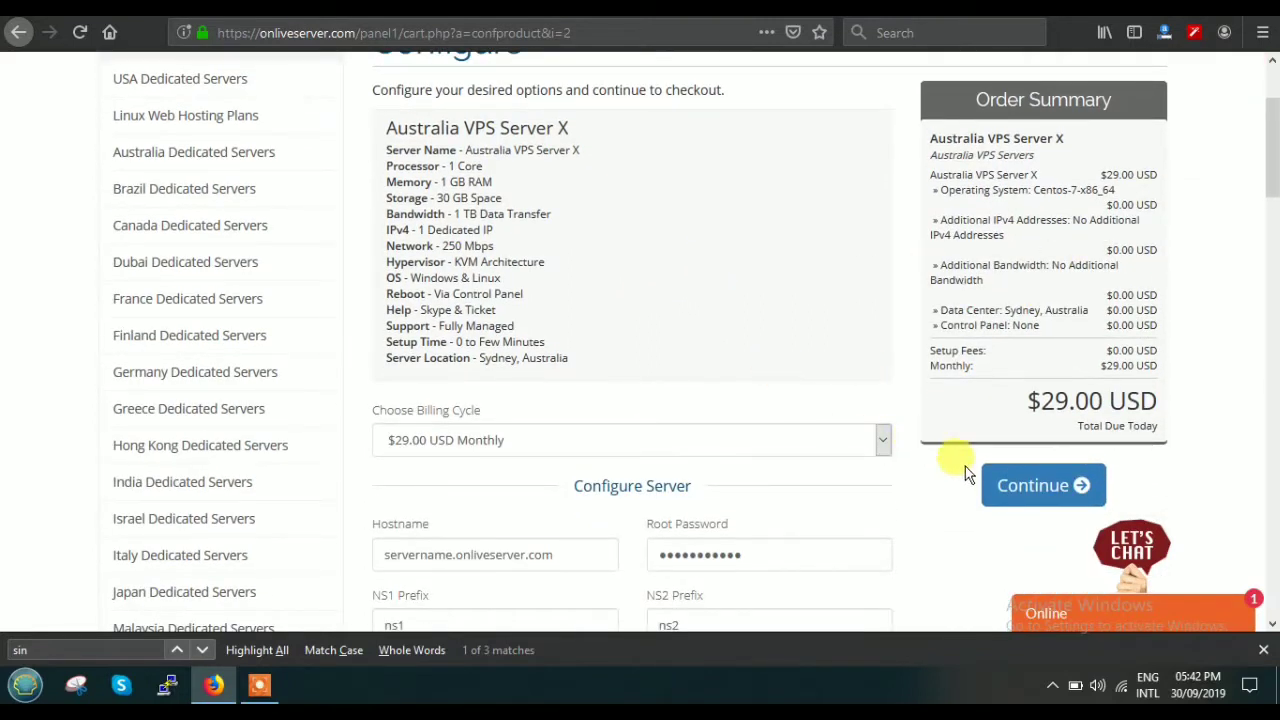
Step: Submit the Server X configuration and decline Firefox's offer to save the login
left_click(1035, 487)
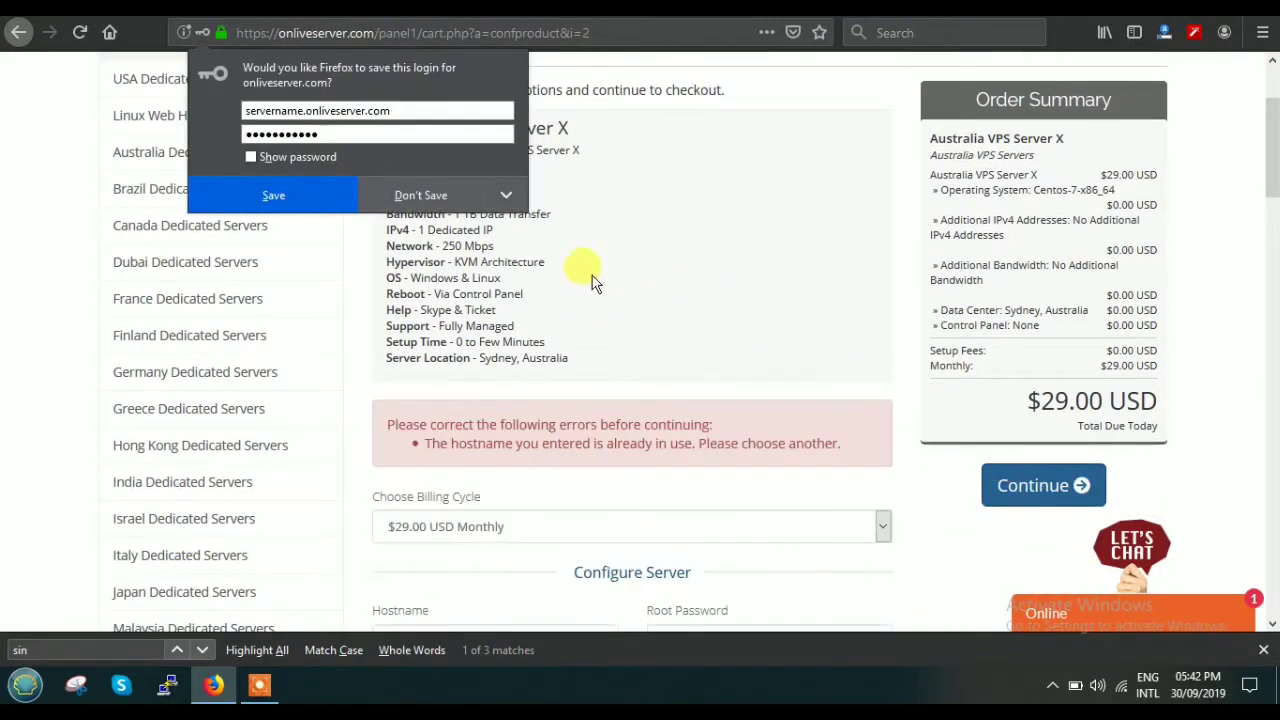
left_click(422, 196)
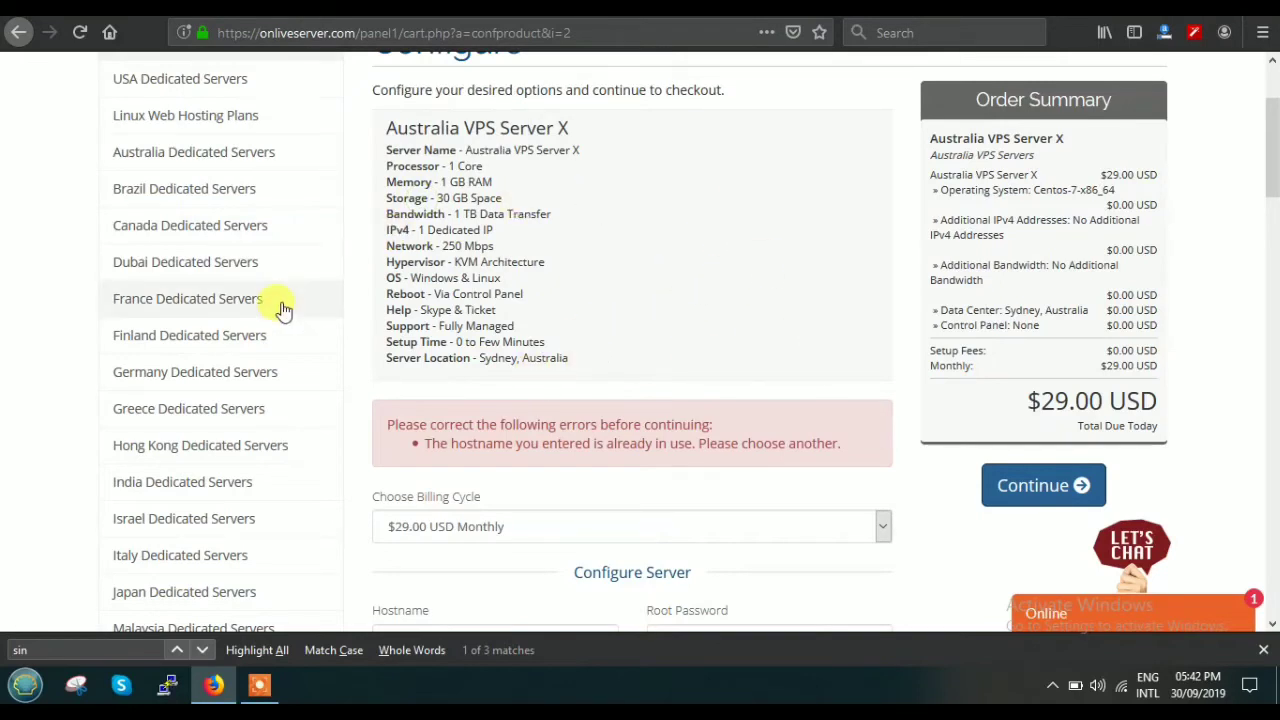
scroll(685, 300, "up", 2)
scroll(685, 300, "up", 2)
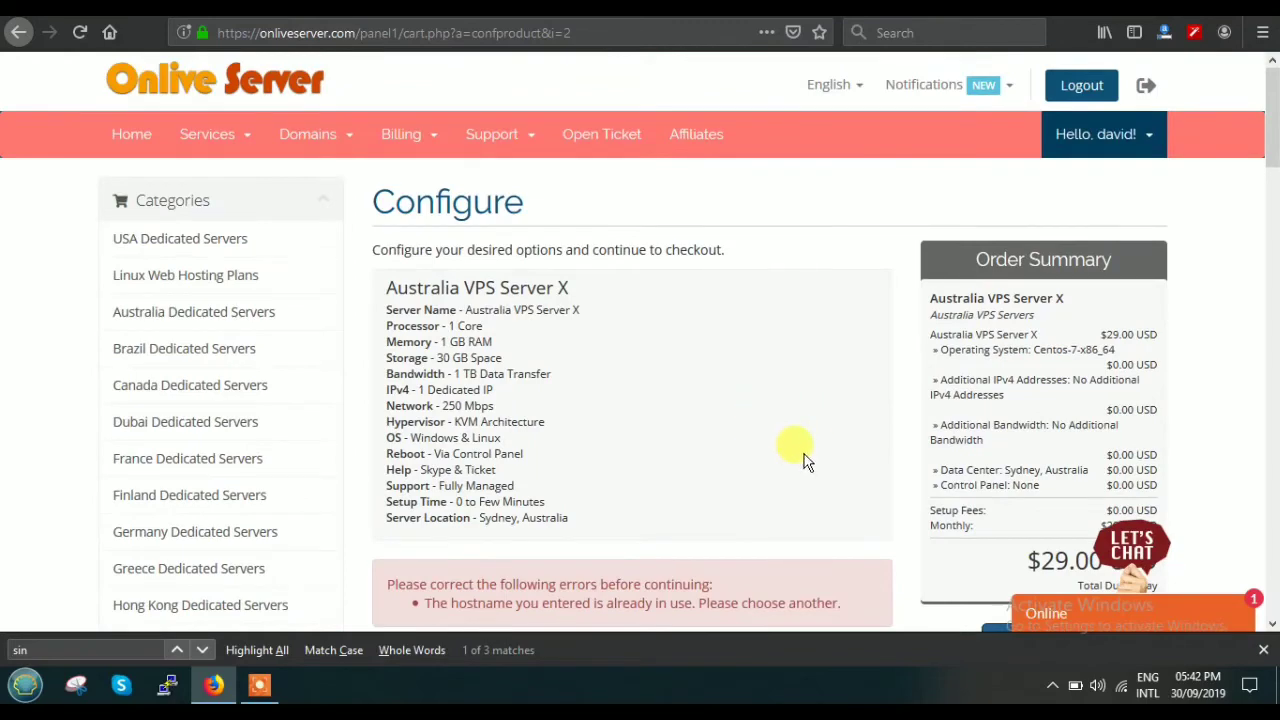
scroll(765, 447, "down", 3)
scroll(765, 447, "down", 1)
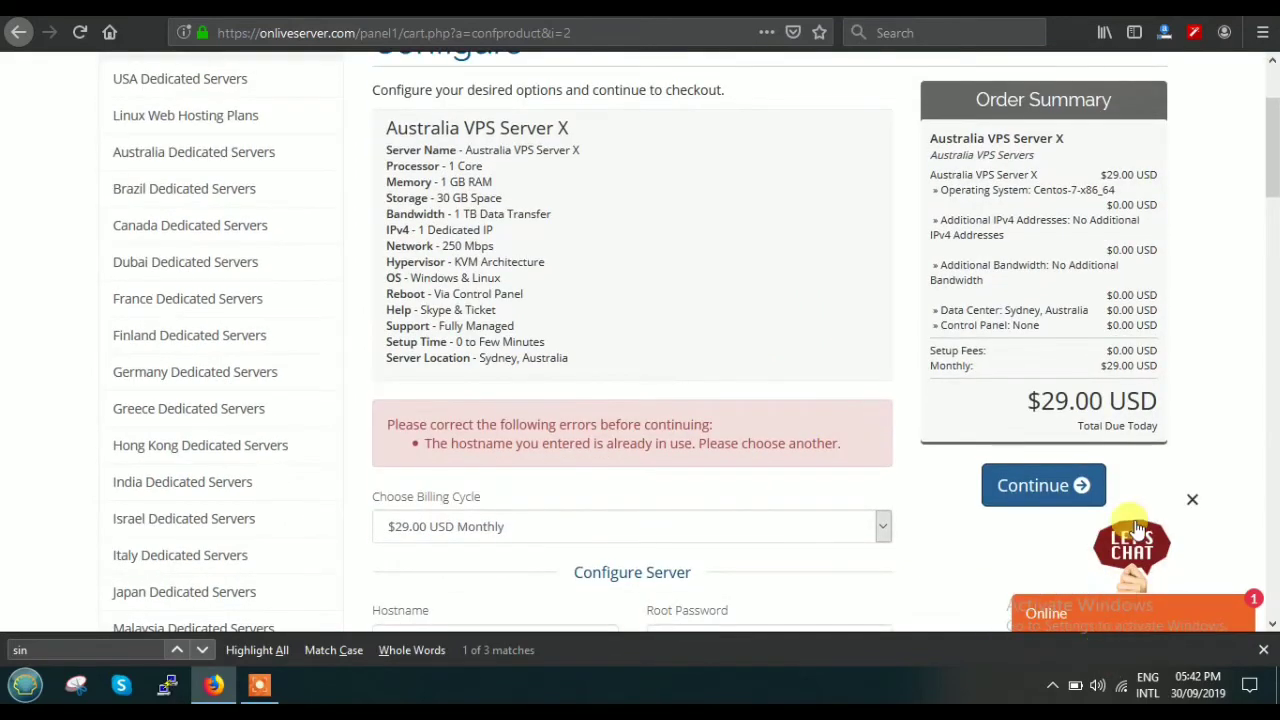
left_click(1080, 620)
scroll(1021, 540, "down", 3)
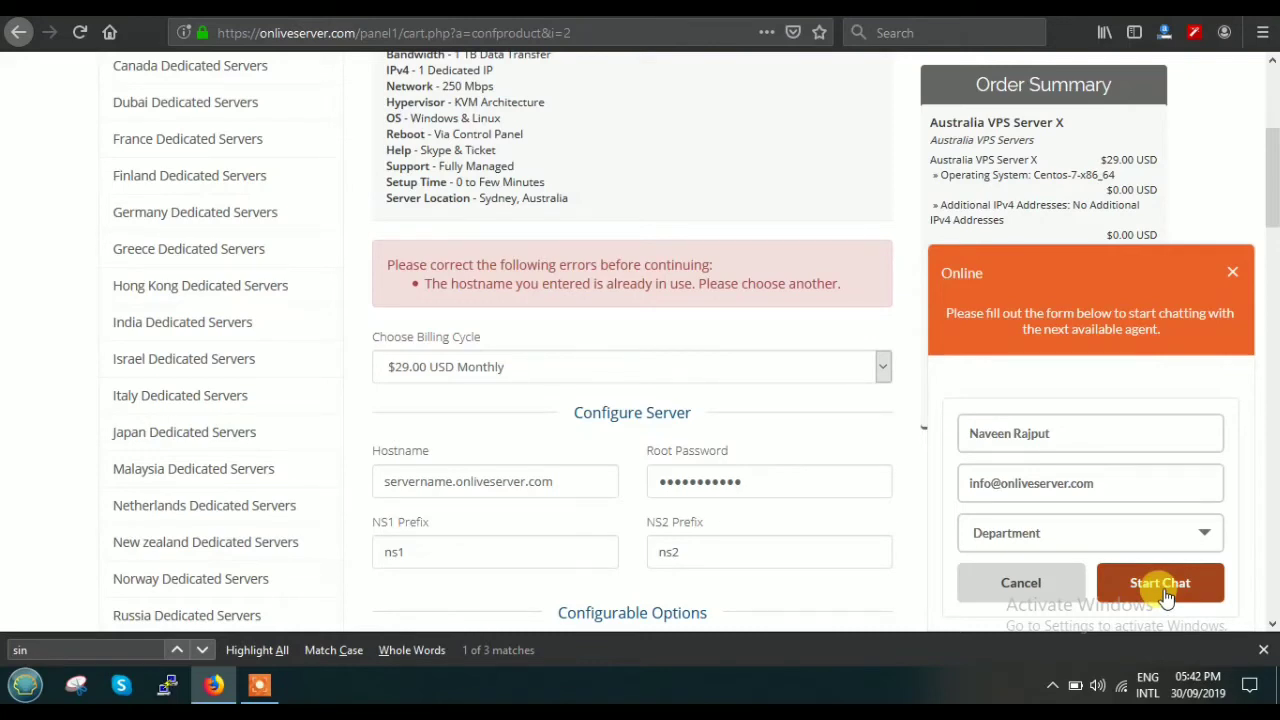
left_click(1238, 273)
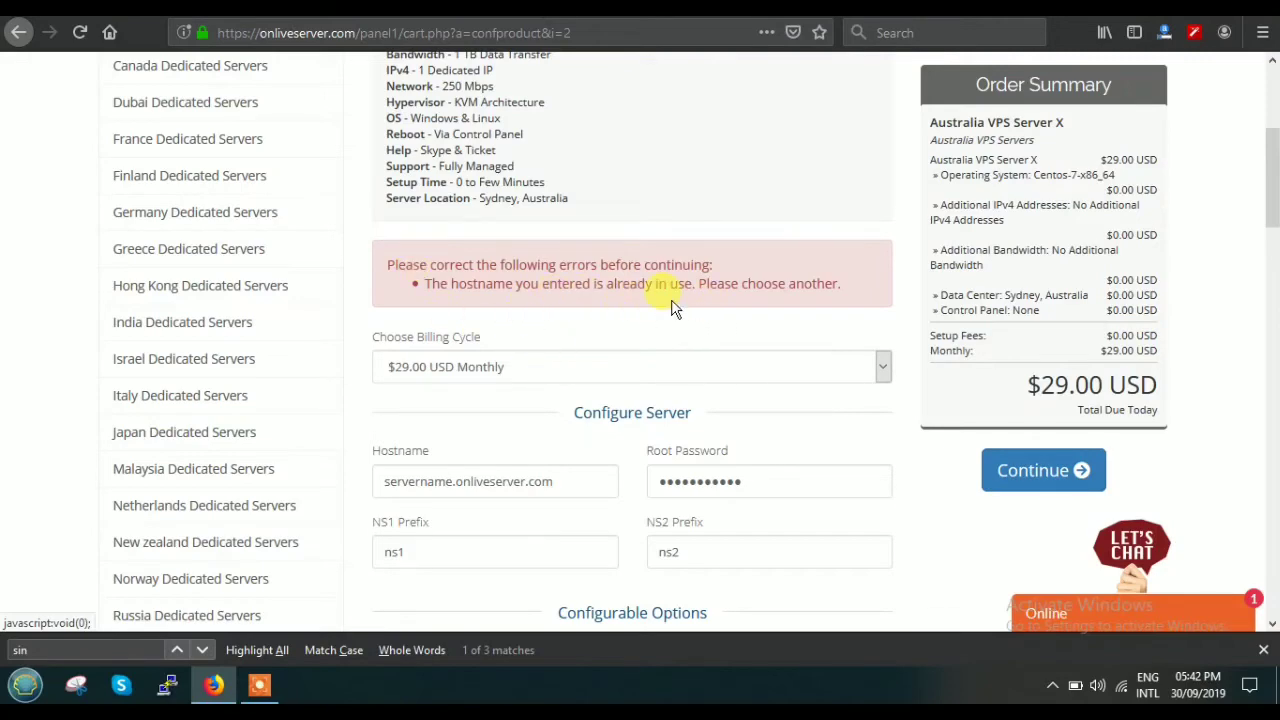
scroll(535, 384, "down", 3)
scroll(535, 384, "down", 1)
Step: Change the hostname to gdgfcg.onliveserver.com and continue to Review & Checkout, declining login save
mouse_move(565, 161)
left_mouse_down()
mouse_move(393, 152)
mouse_move(383, 168)
left_mouse_up()
left_click(452, 162)
type("dgfcg")
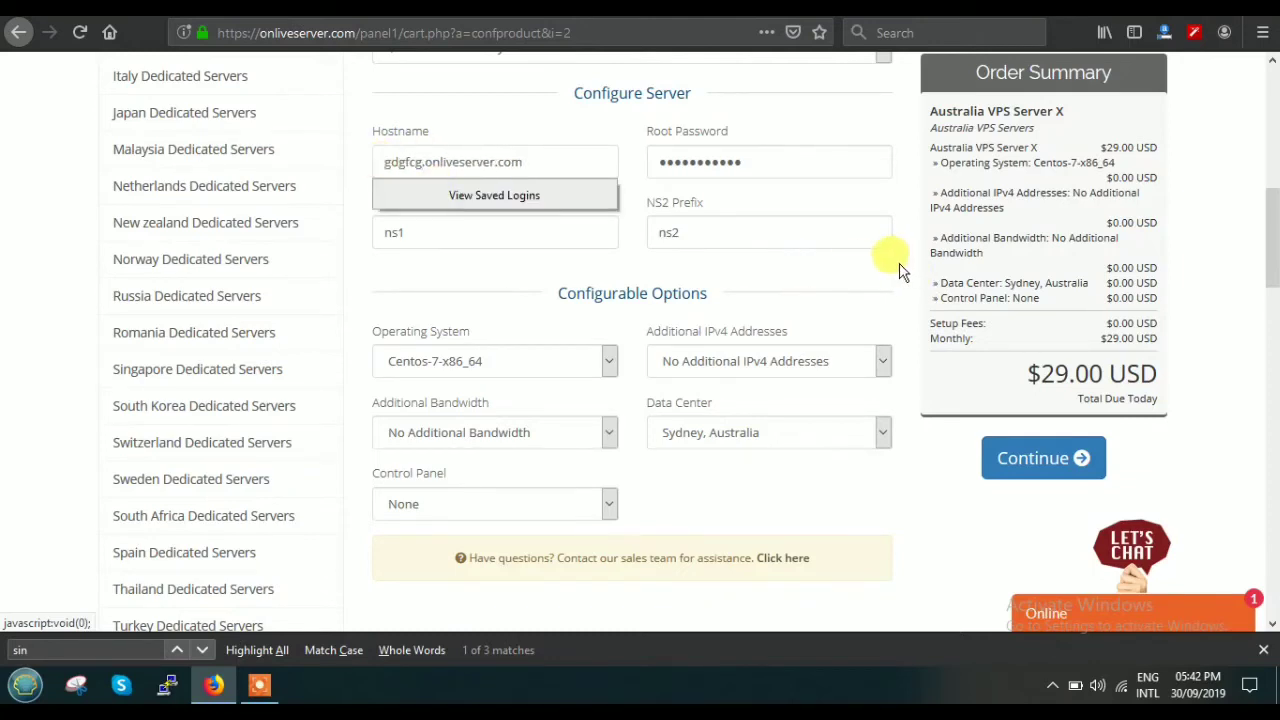
left_click(1043, 470)
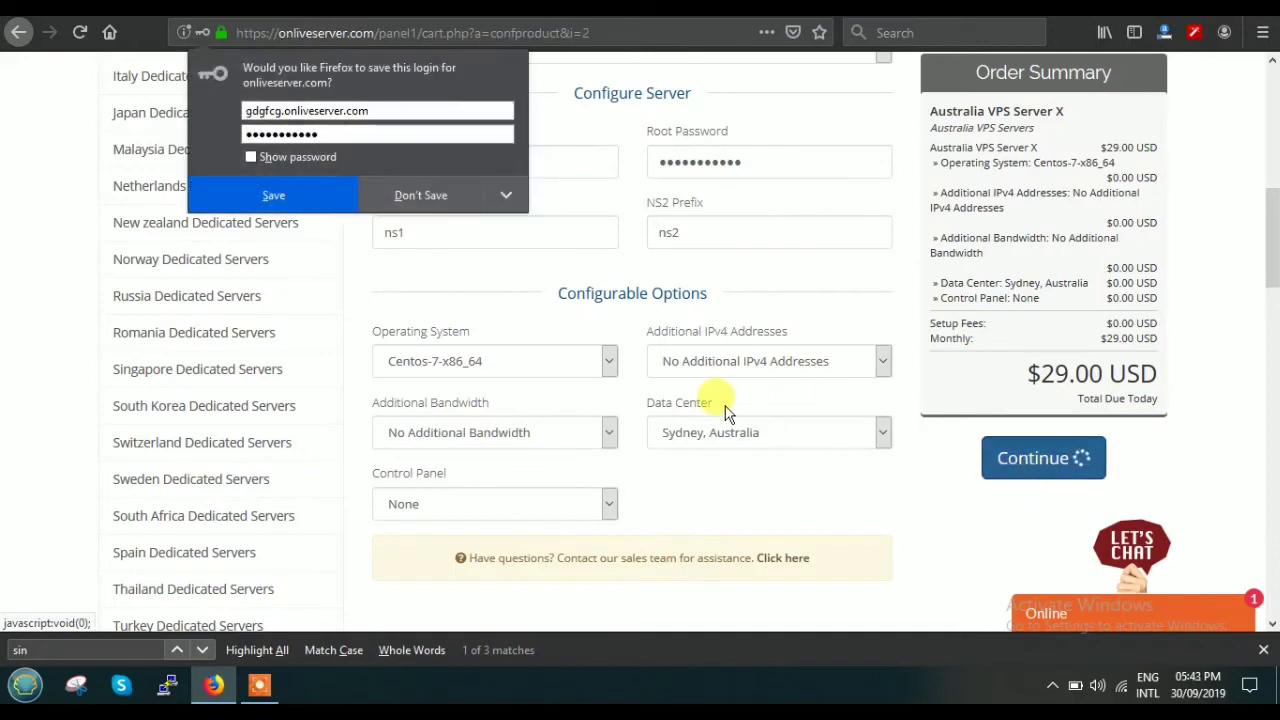
left_click(420, 194)
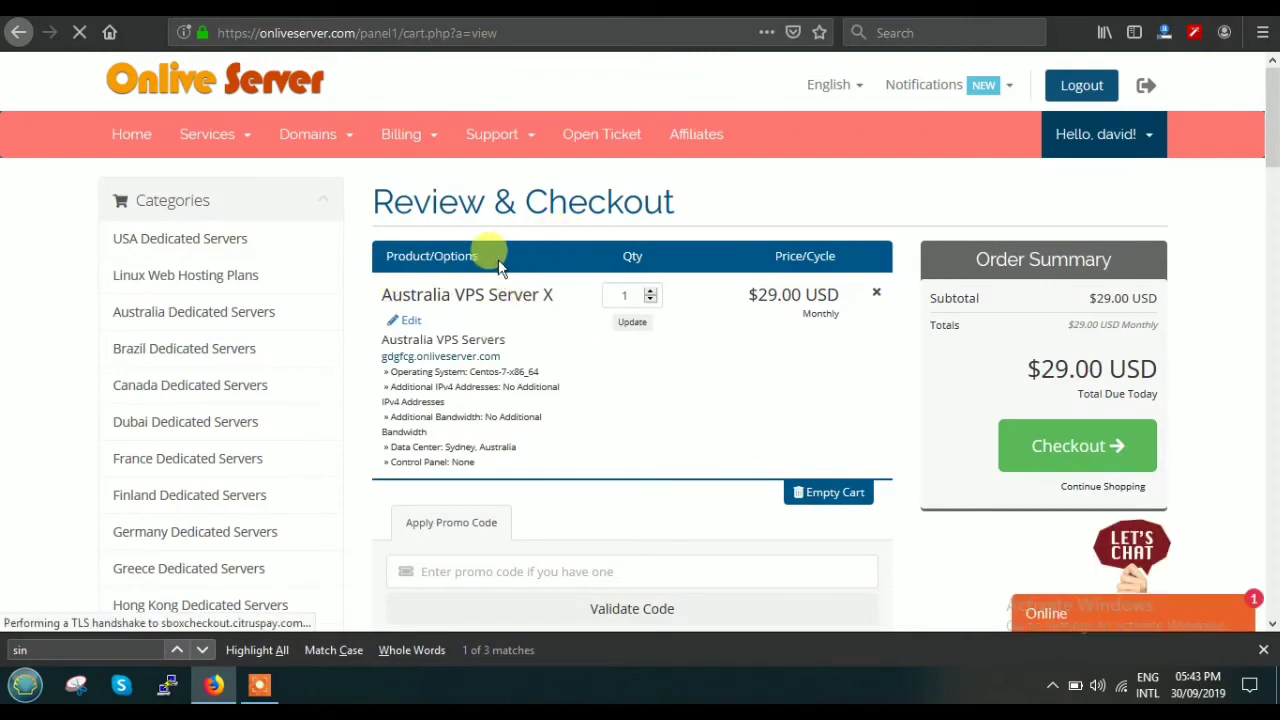
scroll(528, 335, "down", 10)
scroll(528, 335, "up", 10)
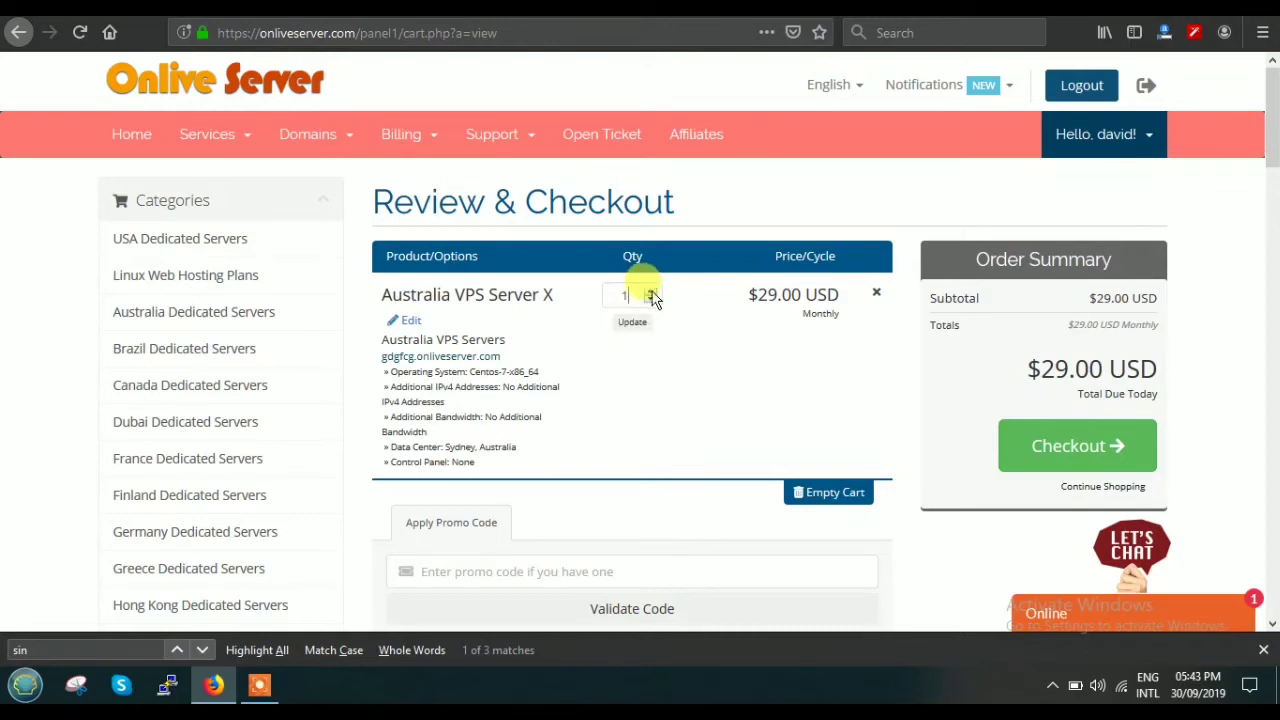
left_click(651, 291)
left_click(632, 321)
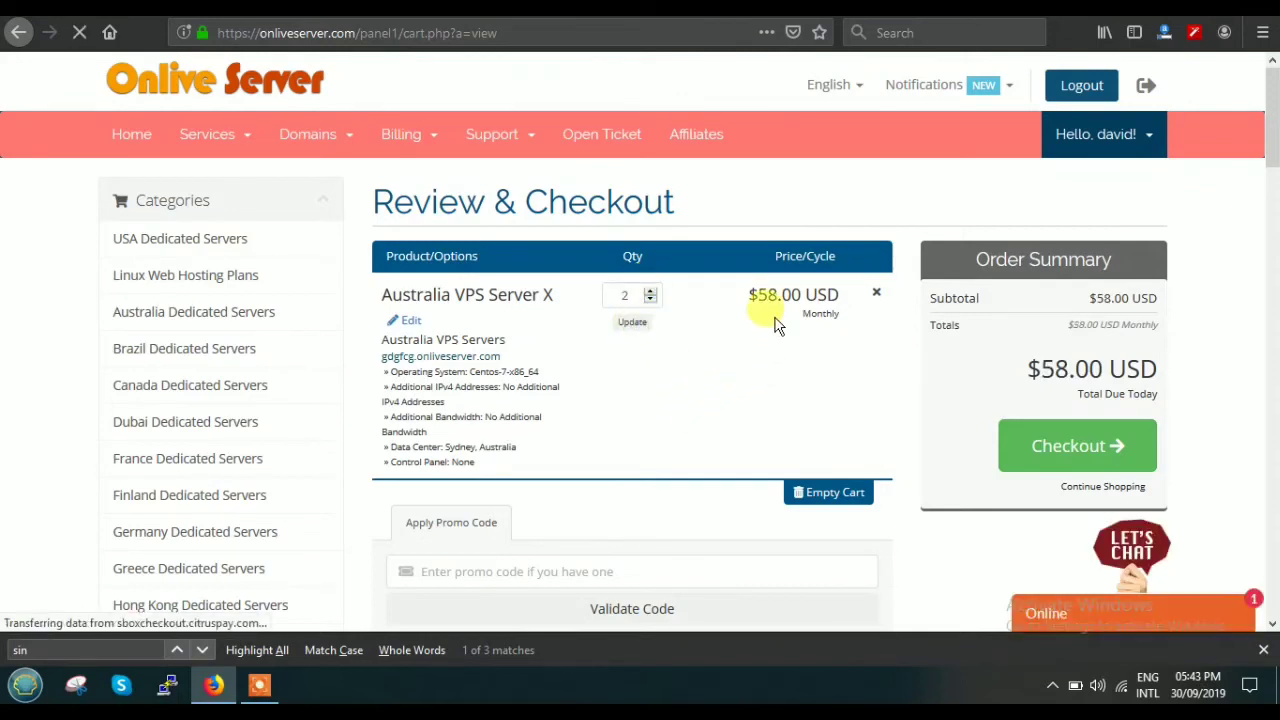
left_click(651, 300)
left_click(632, 321)
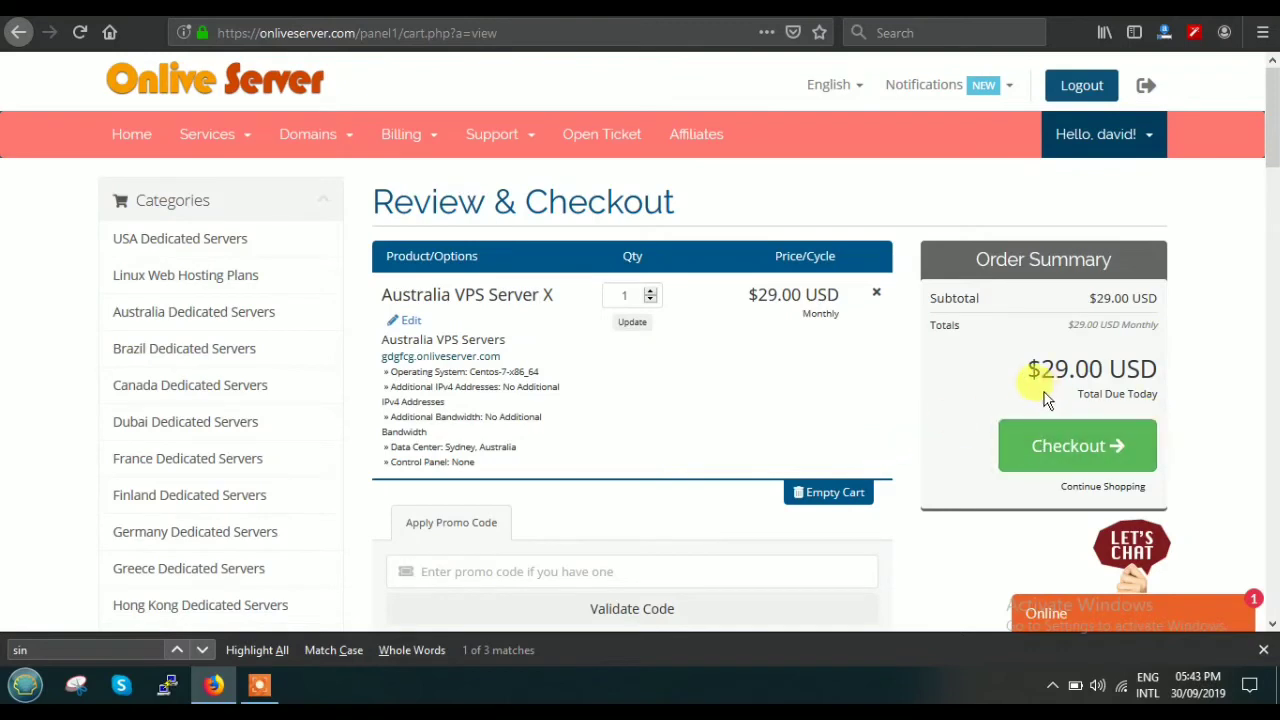
left_click_drag(1030, 369, 1165, 369)
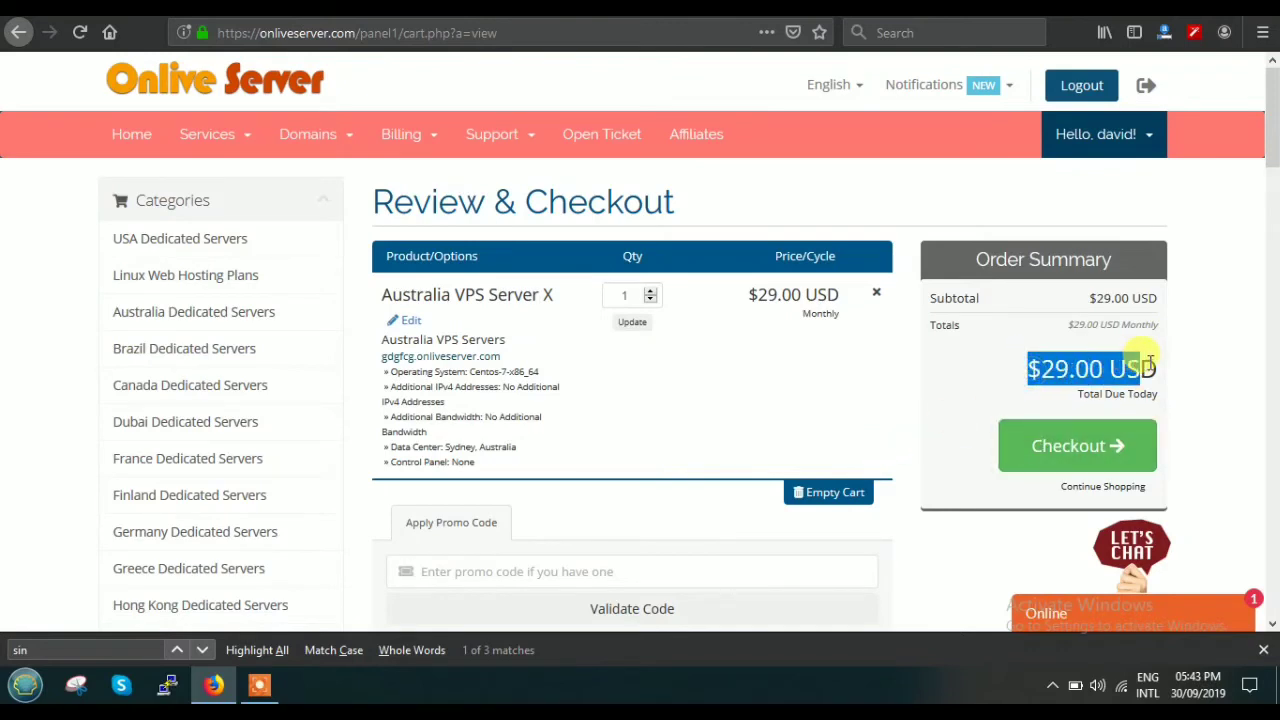
left_click(1204, 373)
left_click(1085, 447)
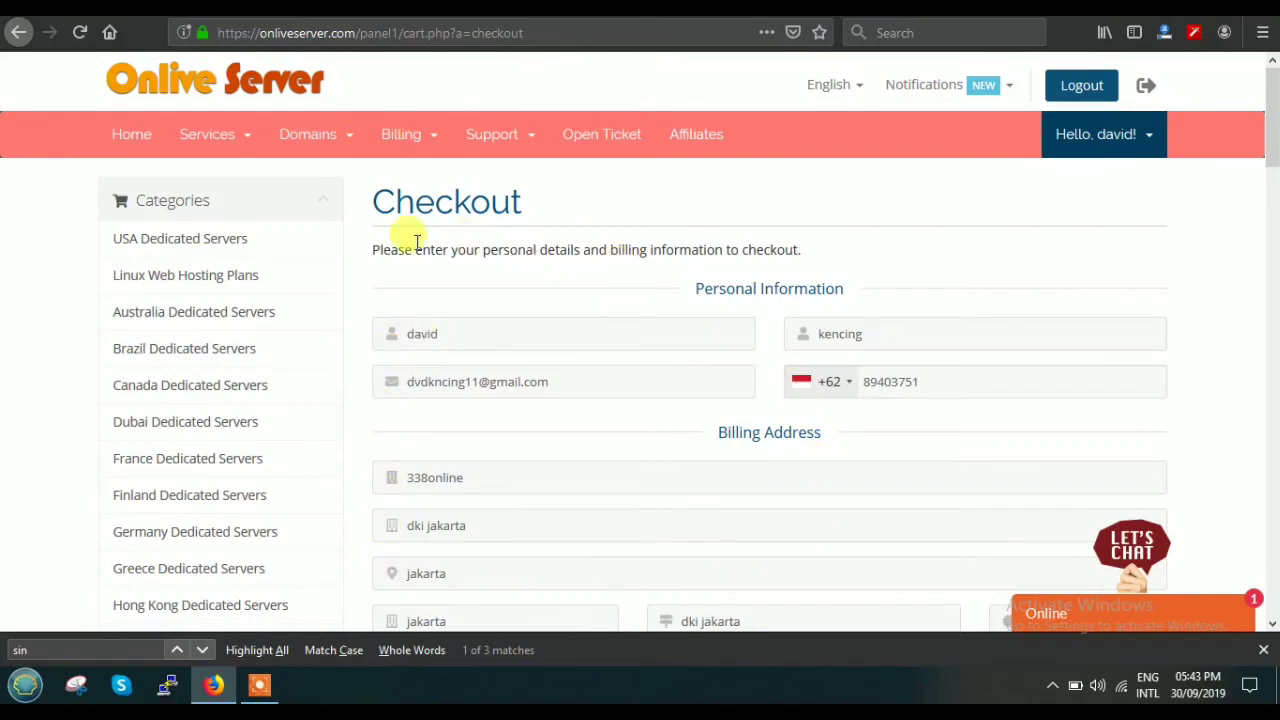
scroll(601, 373, "down", 10)
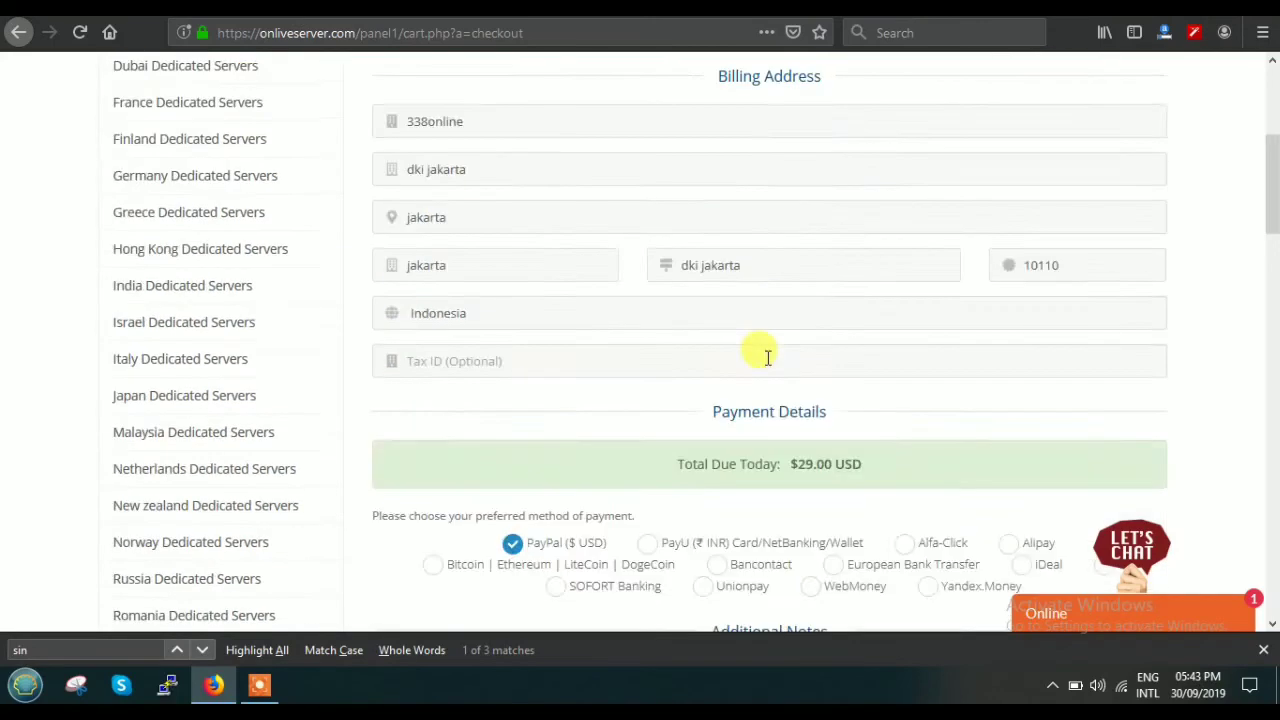
scroll(760, 340, "down", 3)
scroll(800, 300, "up", 3)
scroll(563, 222, "up", 1)
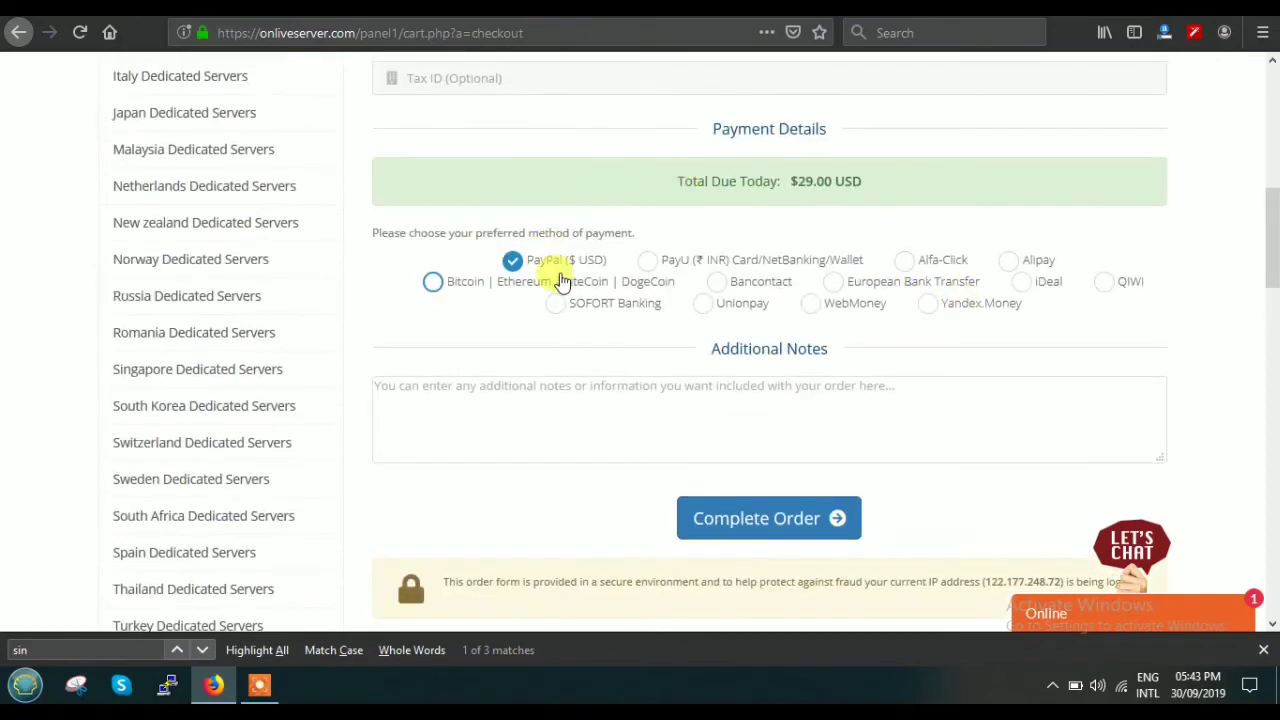
scroll(730, 230, "up", 5)
scroll(690, 225, "up", 5)
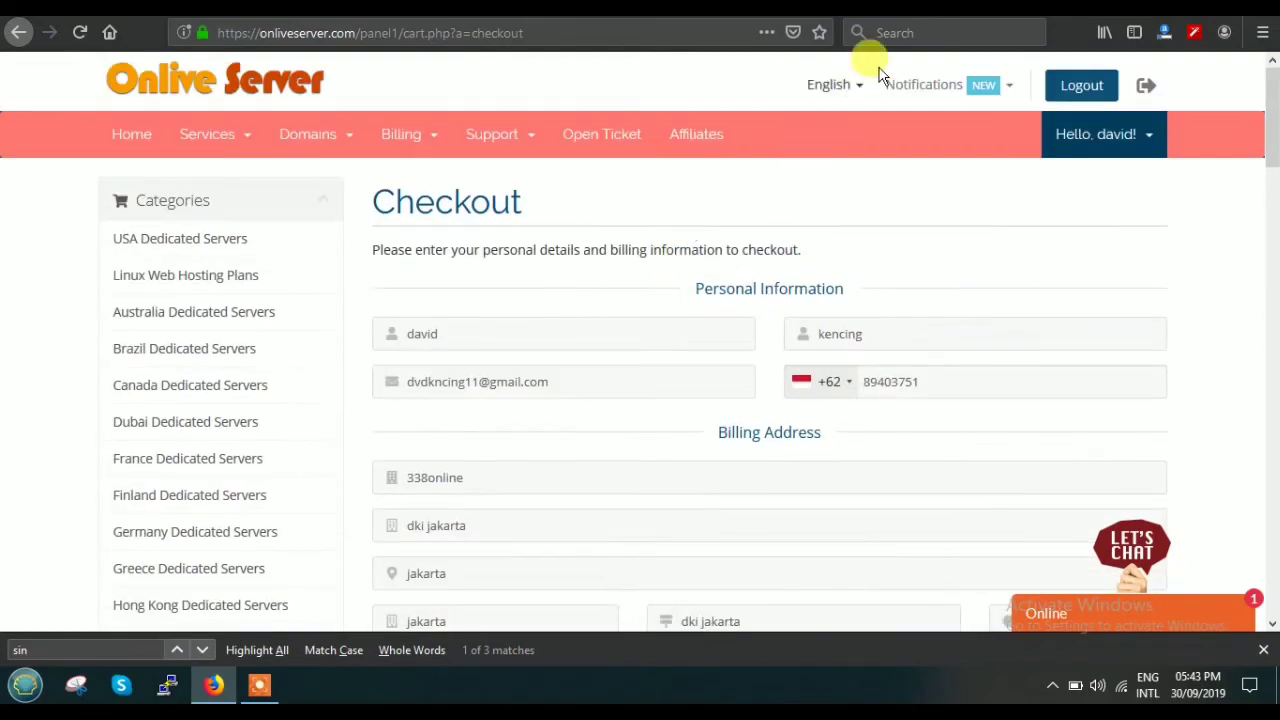
scroll(1172, 222, "down", 10)
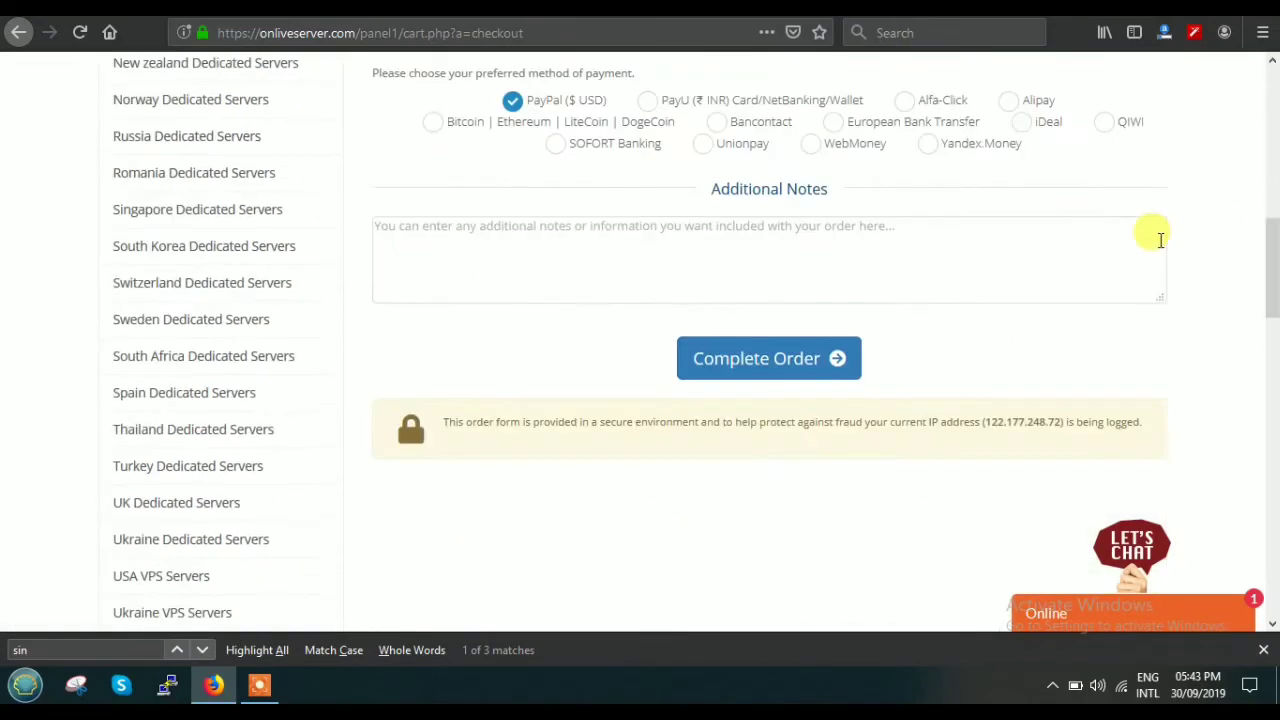
scroll(1120, 240, "up", 2)
scroll(810, 380, "up", 2)
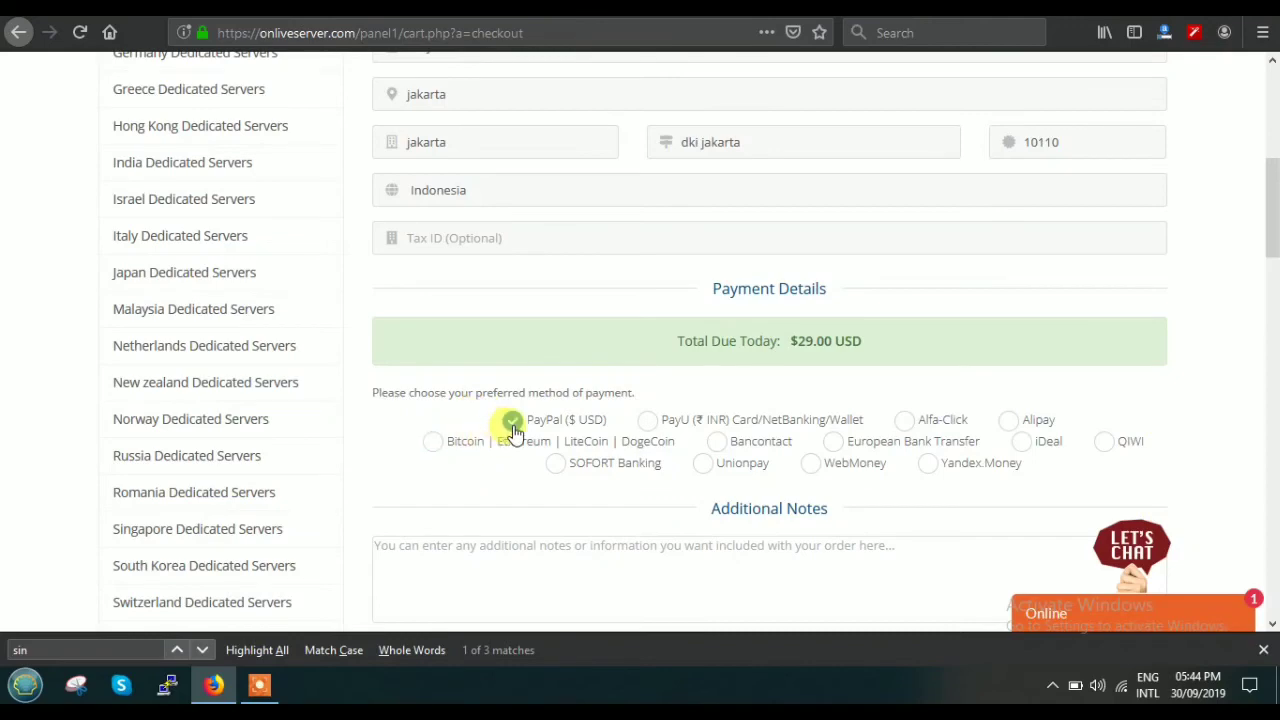
scroll(510, 428, "down", 5)
left_click(754, 205)
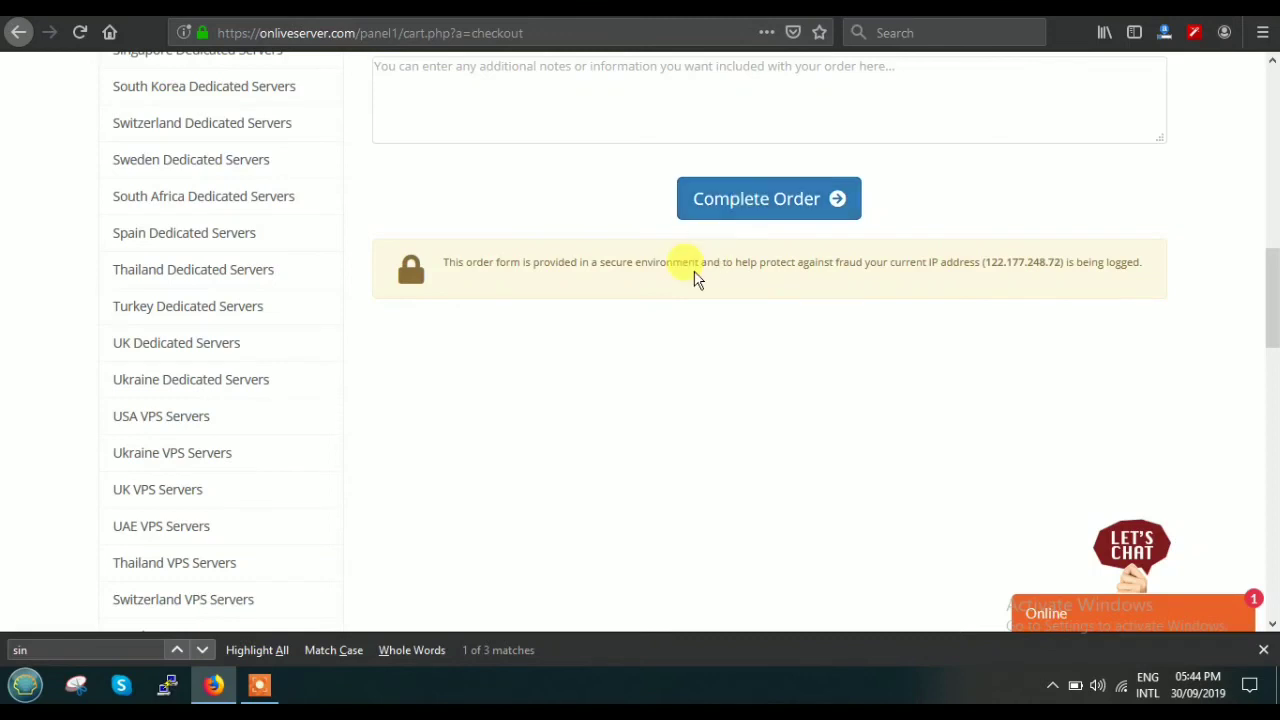
scroll(700, 270, "up", 4)
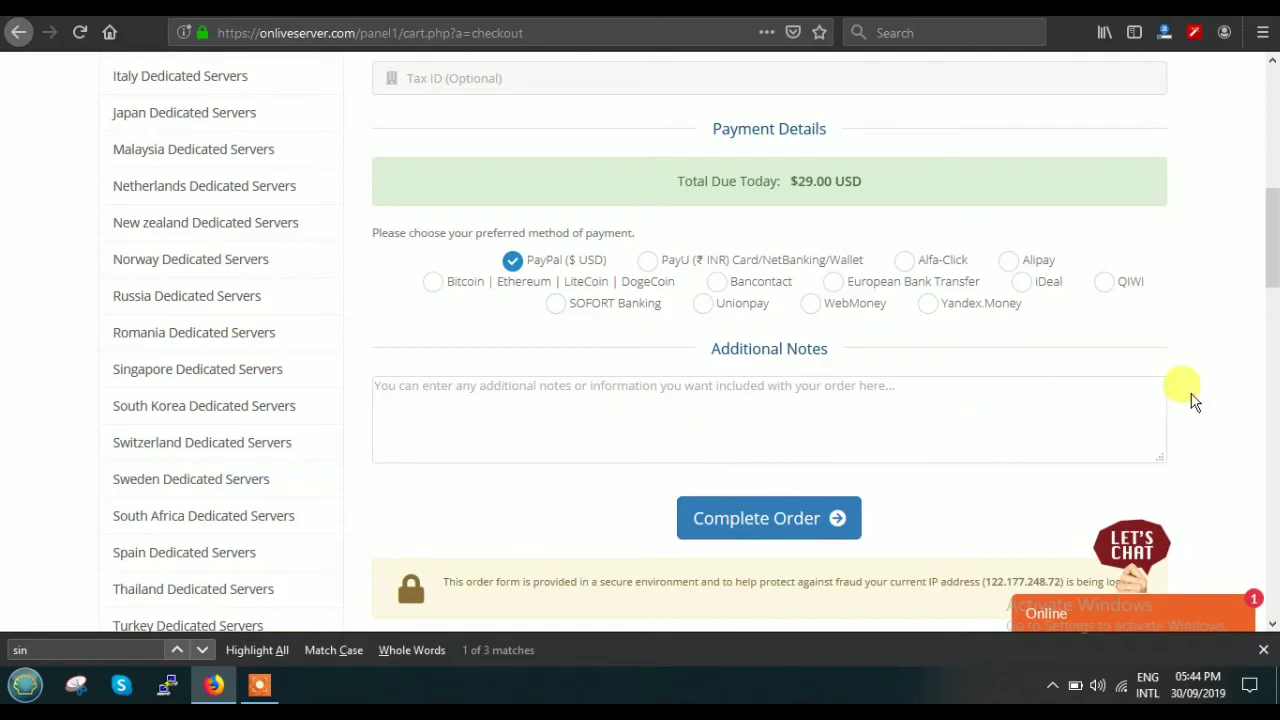
scroll(1203, 382, "up", 5)
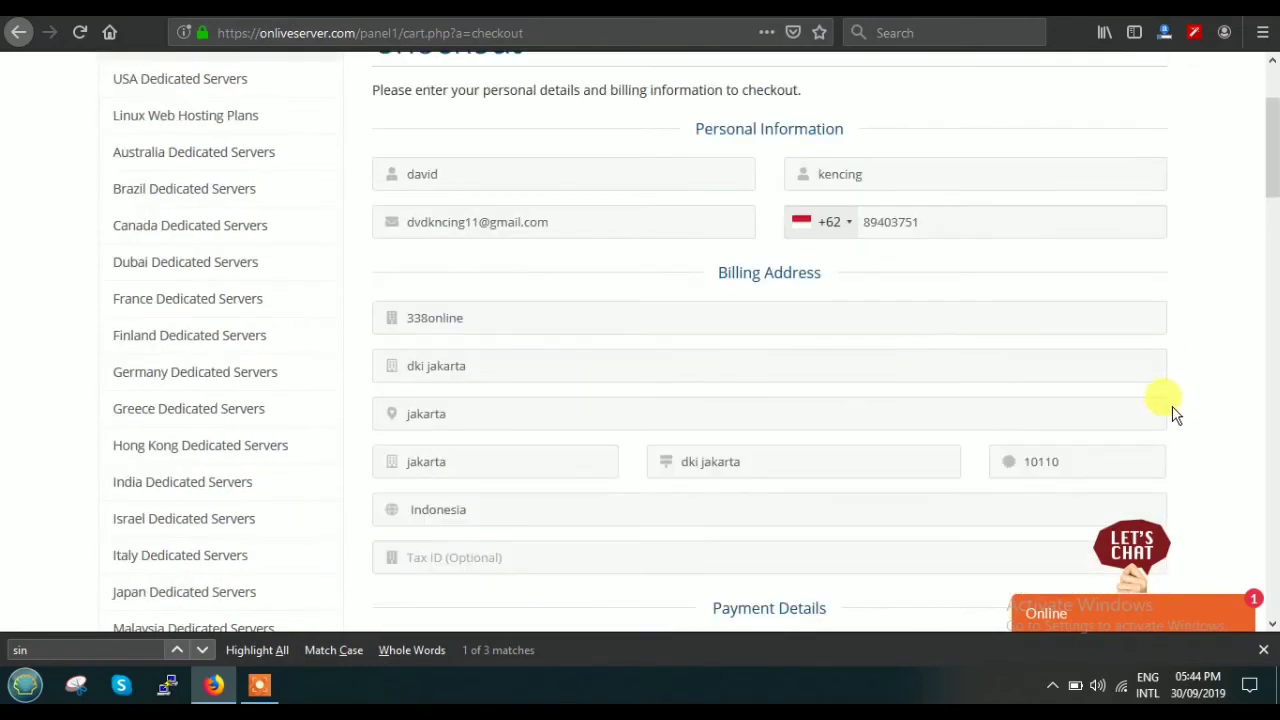
scroll(1203, 382, "up", 3)
scroll(1190, 390, "down", 10)
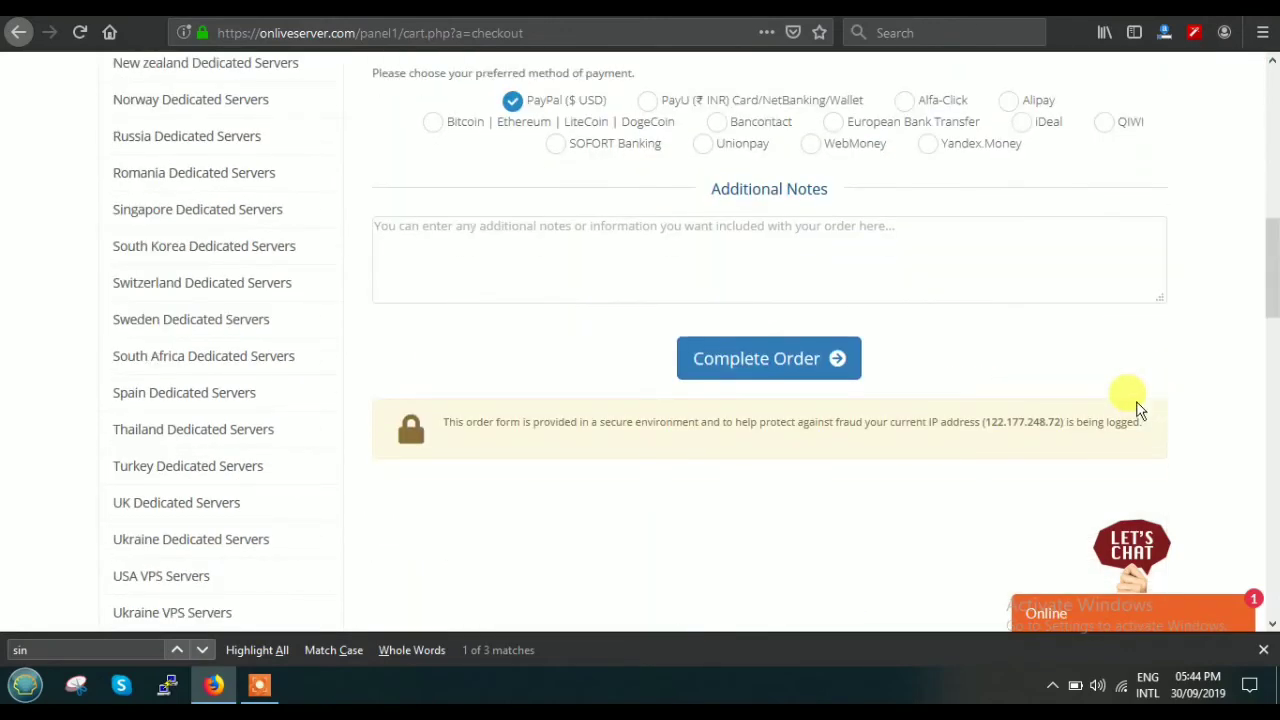